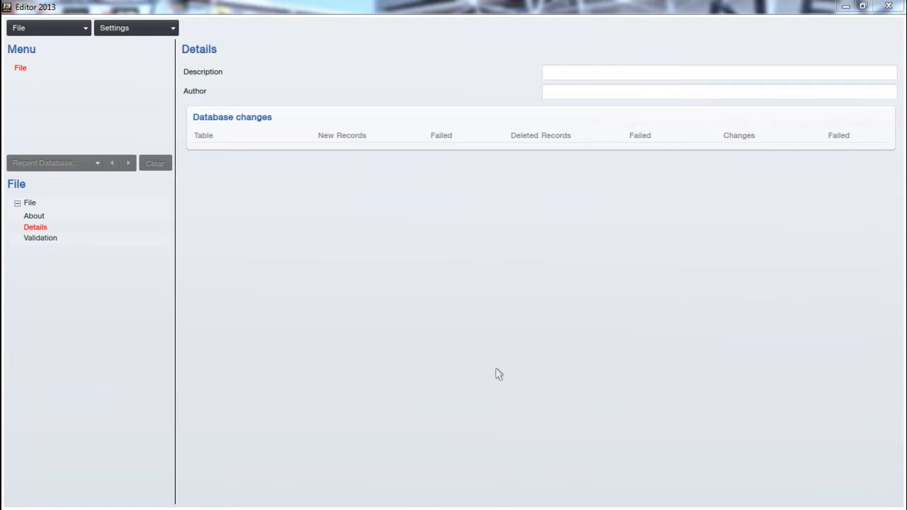
Switch to the browser and review the features and installation instructions on the England level 9 download page.
left_click(846, 7)
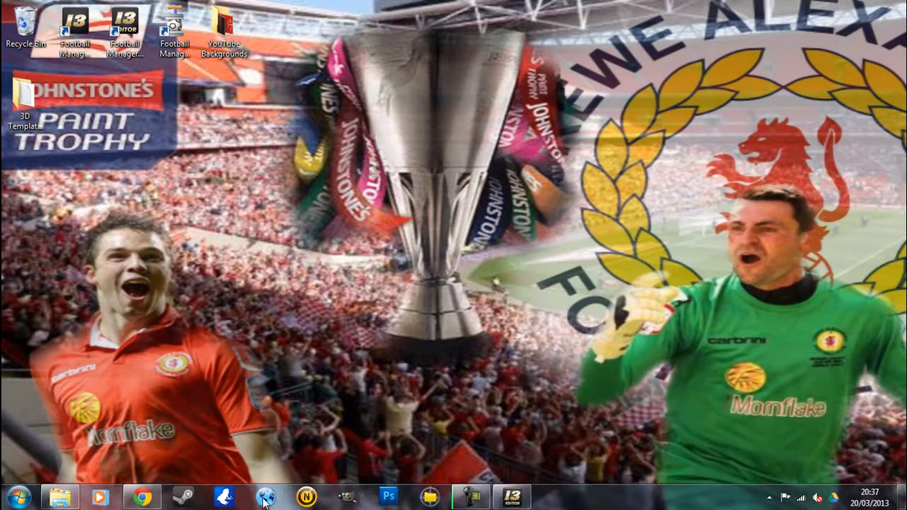
left_click(148, 499)
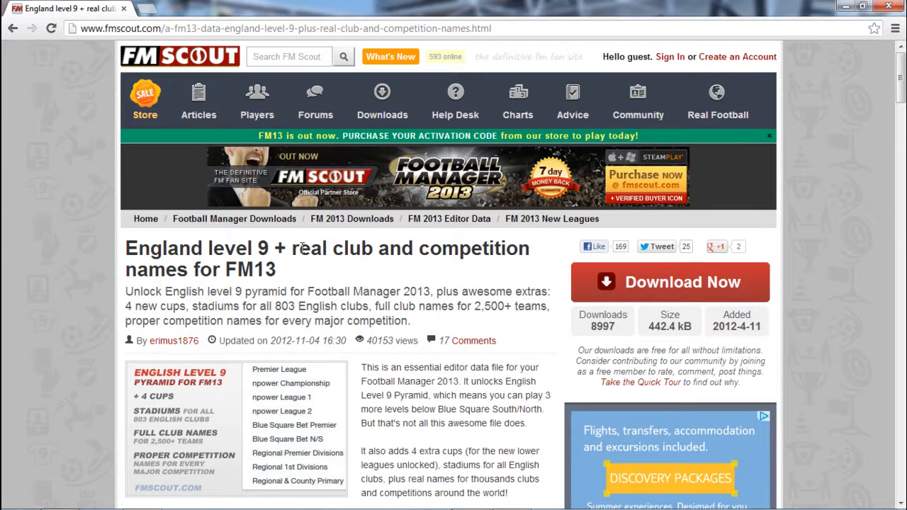
scroll(264, 471, "down", 1)
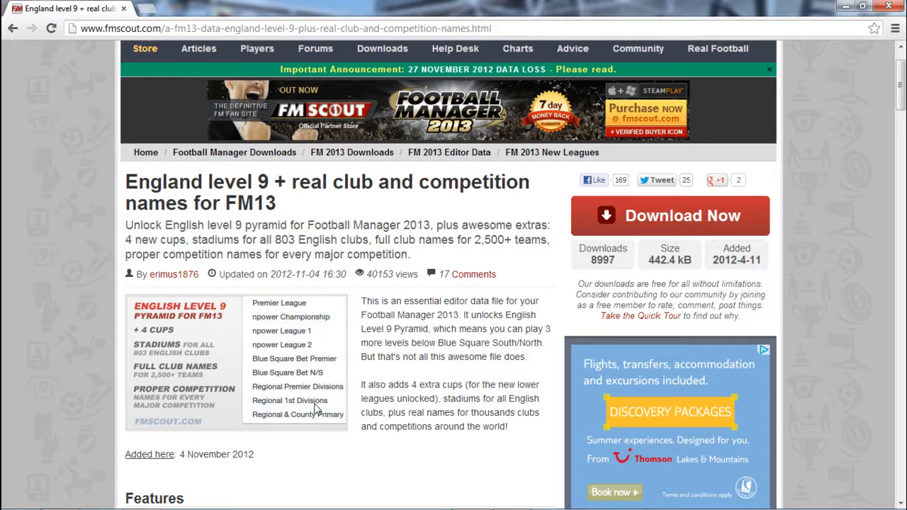
scroll(433, 390, "down", 1)
scroll(433, 389, "down", 2)
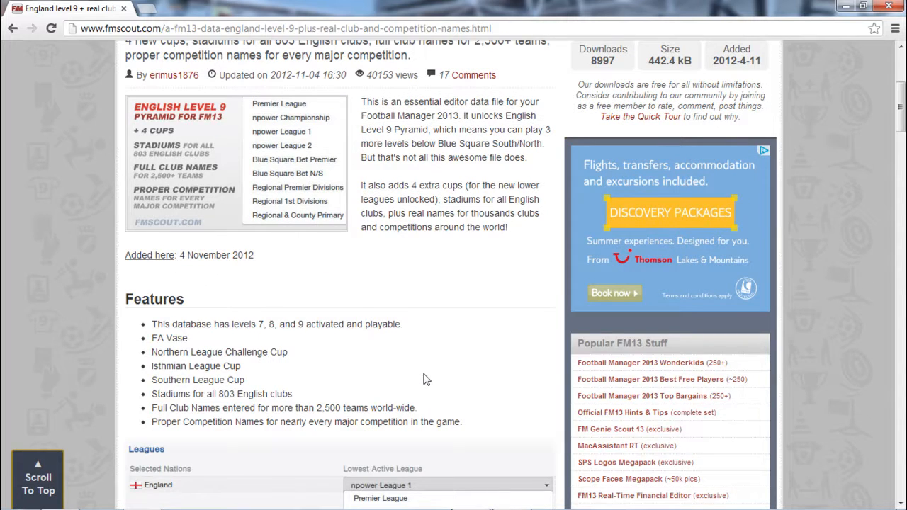
scroll(425, 379, "down", 3)
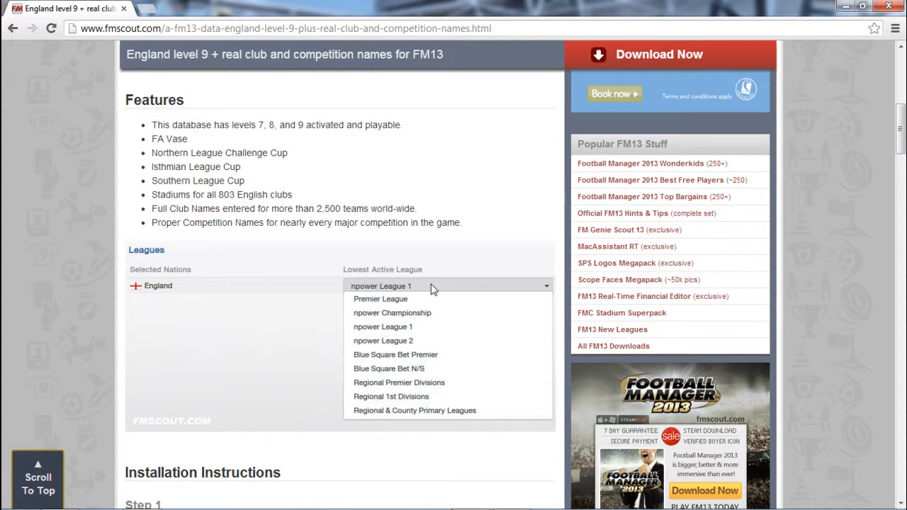
scroll(435, 318, "down", 6)
scroll(437, 318, "down", 3)
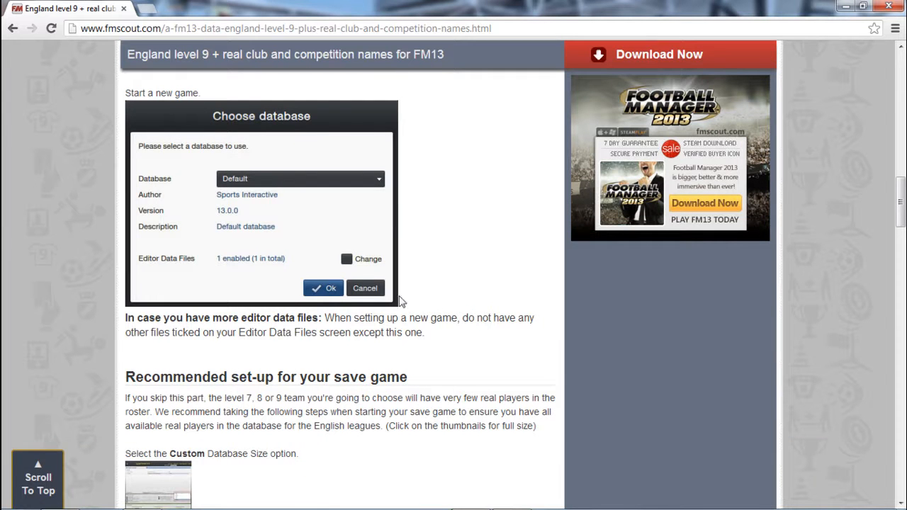
scroll(438, 245, "up", 1)
scroll(438, 245, "up", 6)
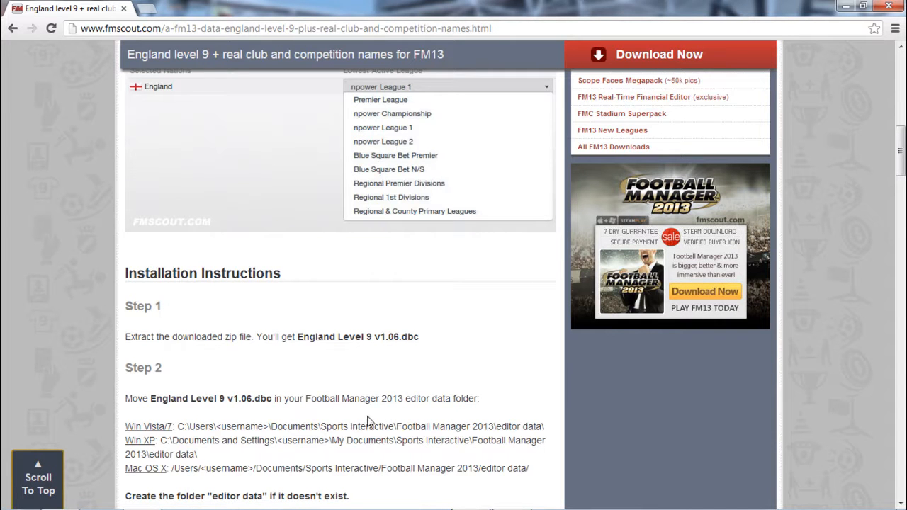
scroll(368, 422, "down", 9)
scroll(369, 422, "down", 3)
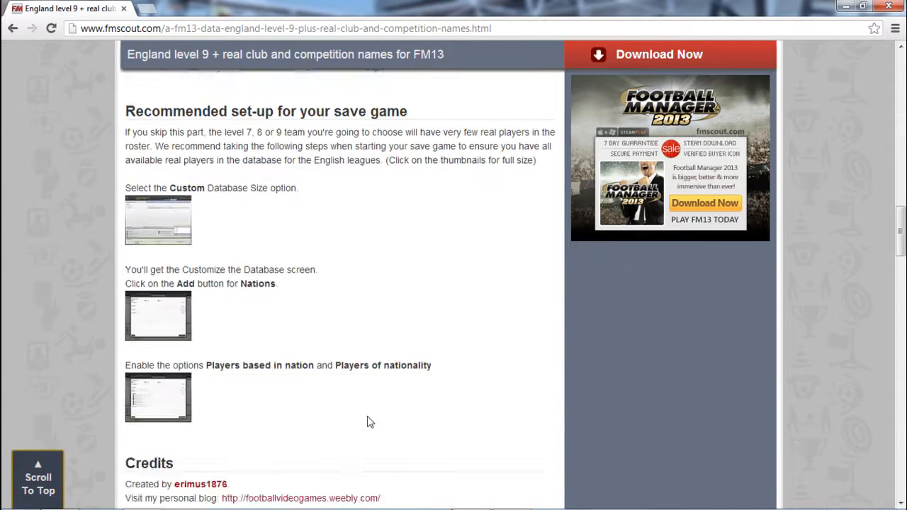
Examine the recommended save game set-up section, including the enlarged Custom Database Size screenshot.
scroll(365, 420, "up", 2)
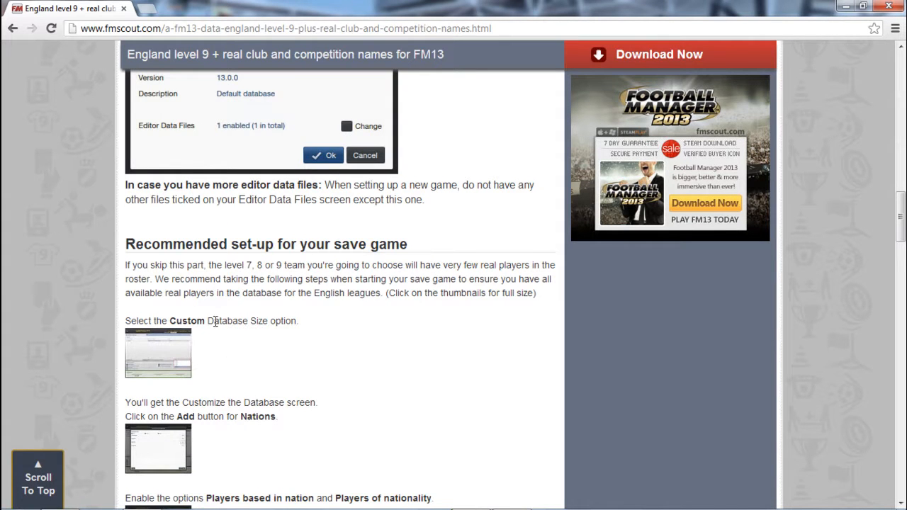
left_click(184, 347)
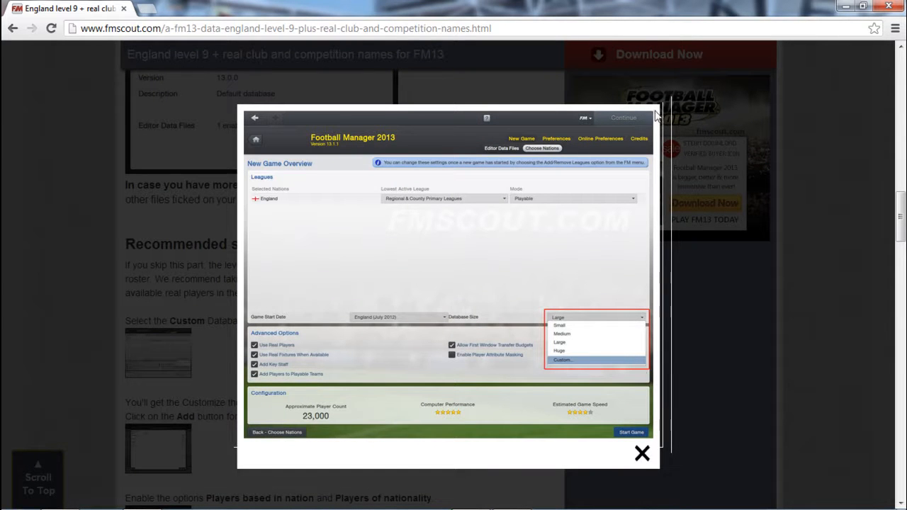
left_click(642, 454)
scroll(226, 395, "down", 3)
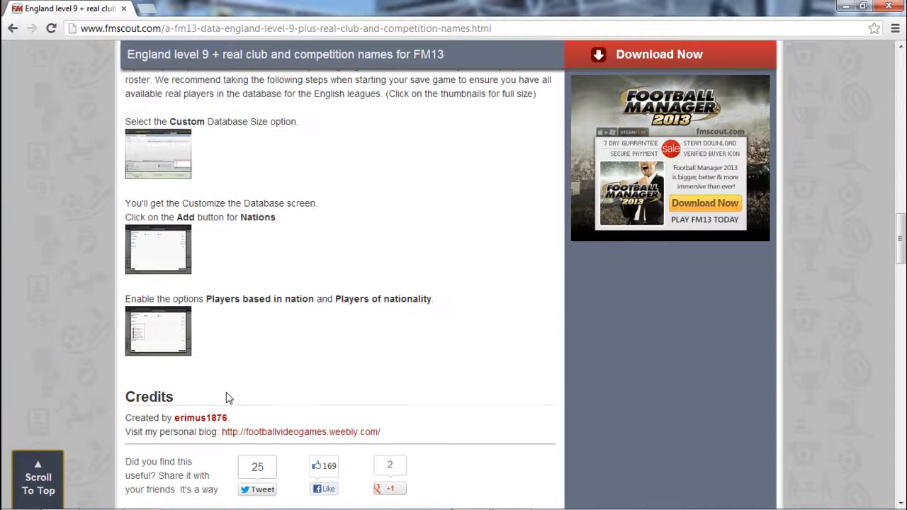
scroll(227, 395, "down", 3)
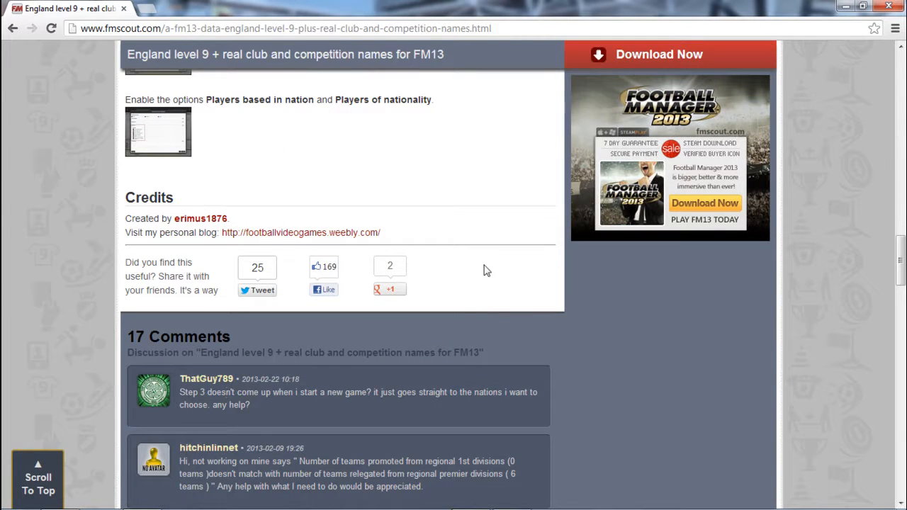
Download the England level 9 file from FM Scout and open England-Level-9-v1.06.zip.
scroll(482, 283, "up", 15)
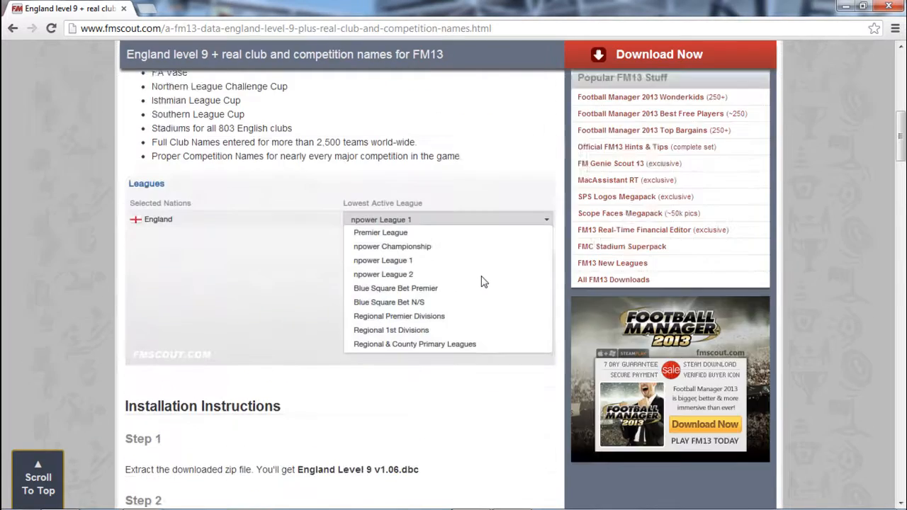
scroll(482, 276, "up", 3)
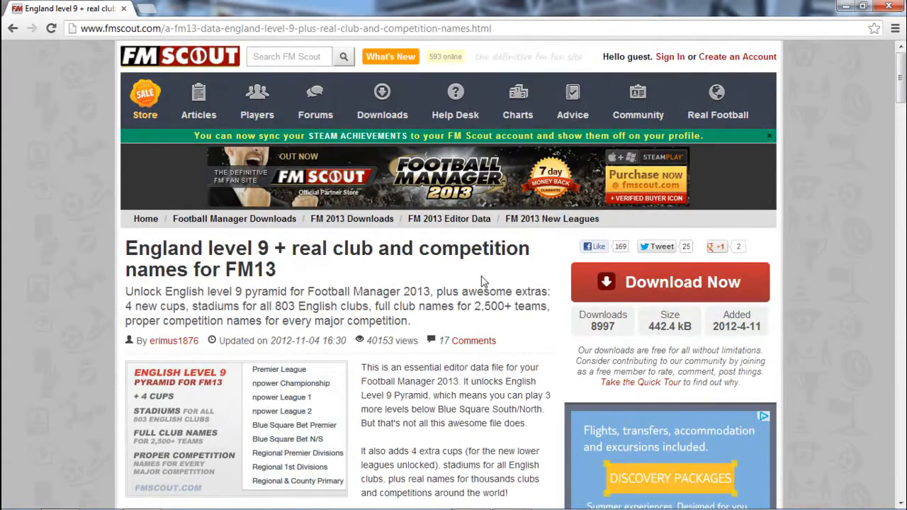
left_click(665, 283)
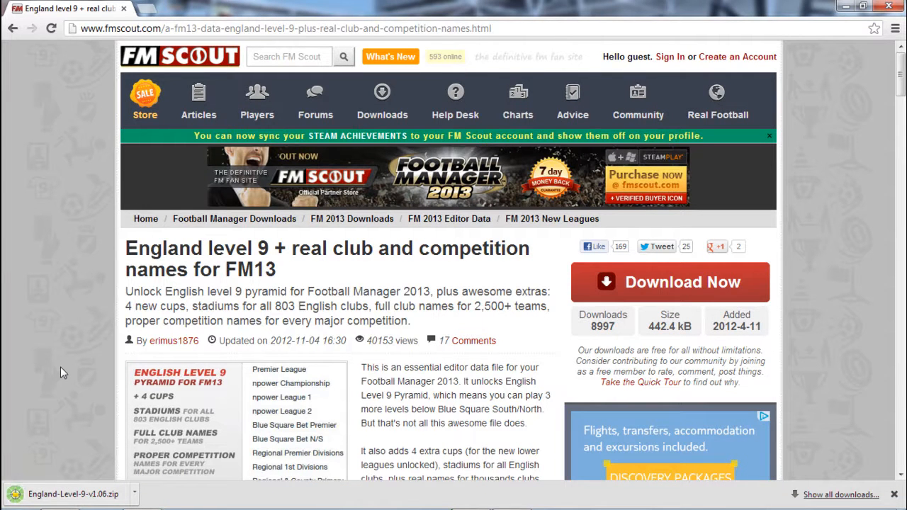
left_click(91, 499)
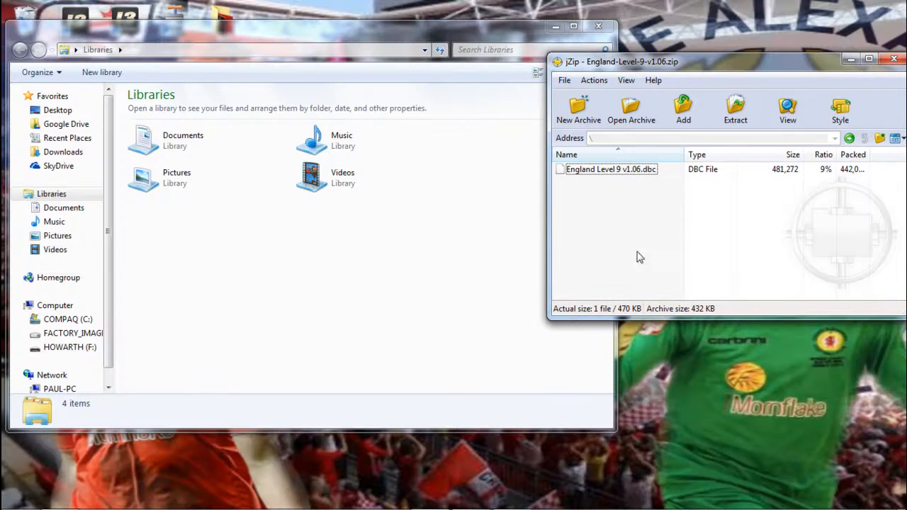
Open the editor data folder under Documents, Sports Interactive, Football Manager 2013 in the file explorer.
double_click(182, 144)
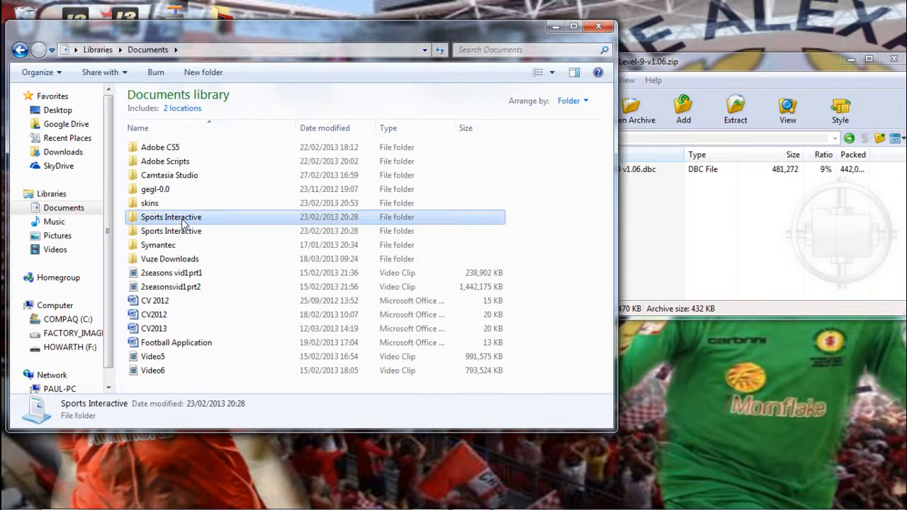
double_click(182, 219)
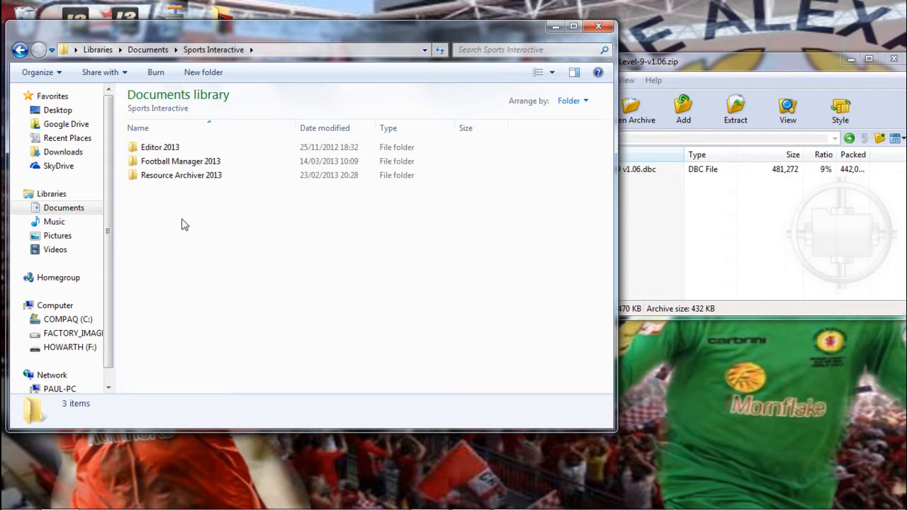
double_click(187, 162)
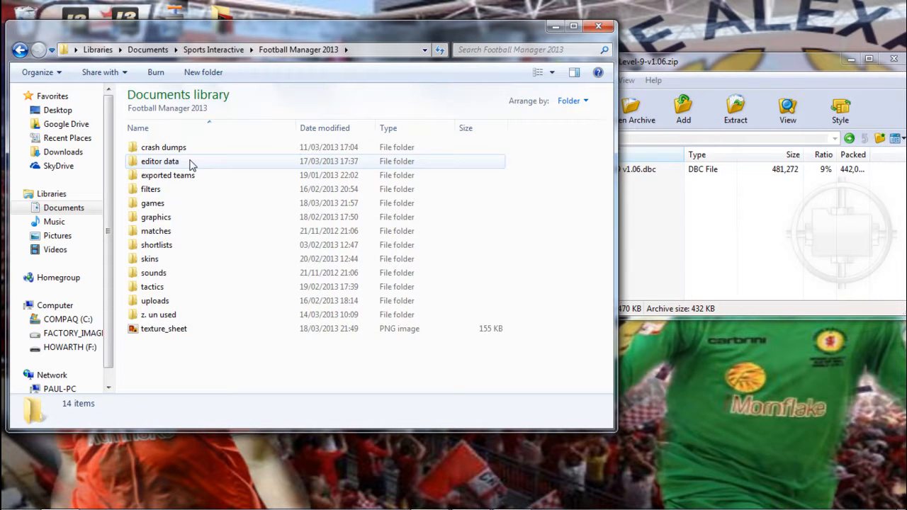
double_click(190, 161)
Locate England Level 9 v1.06.dbc in the archive and England Level 9 v1.06 (3).dbc in editor data, closing both windows.
left_click(662, 173)
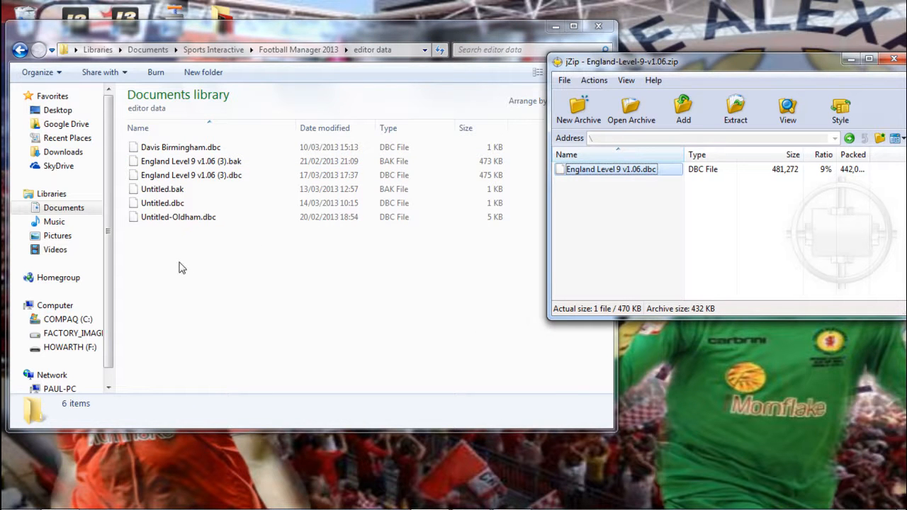
left_click(202, 175)
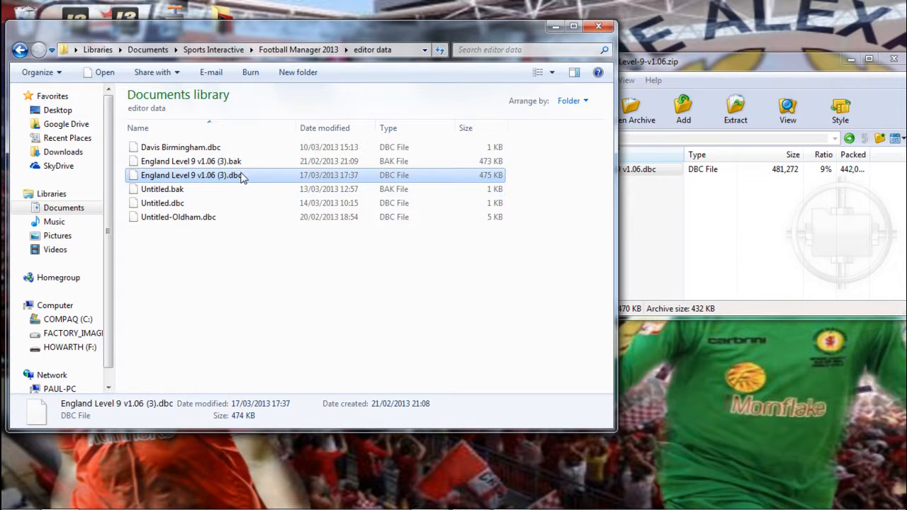
left_click(893, 59)
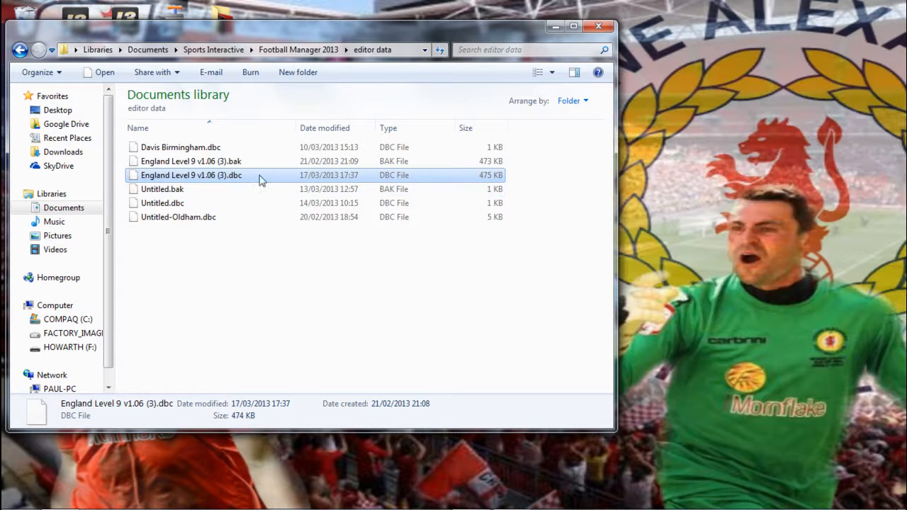
left_click(599, 27)
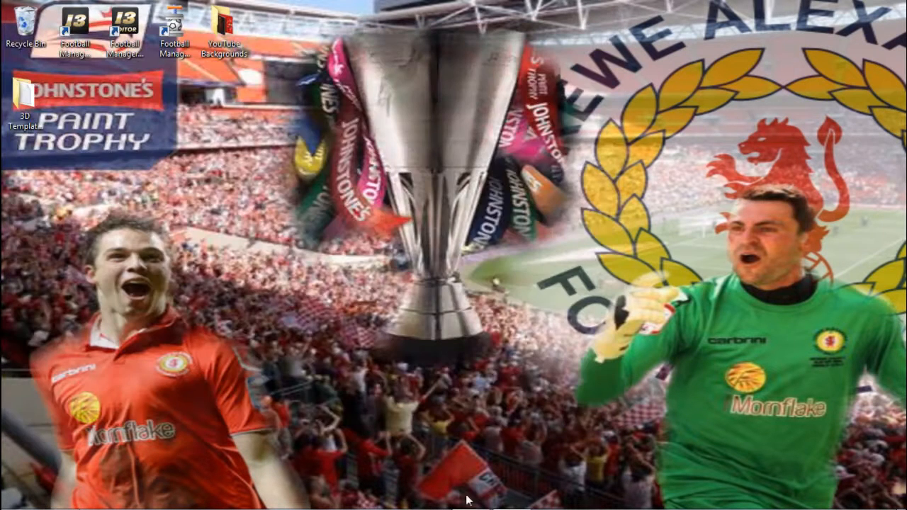
Switch to Editor 2013 and load the 13.3.0 Update database.
left_click(512, 504)
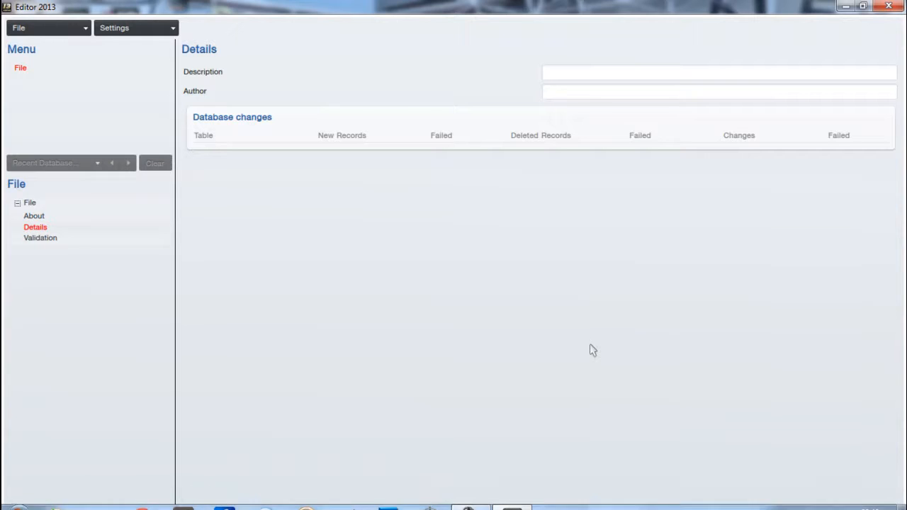
left_click(56, 32)
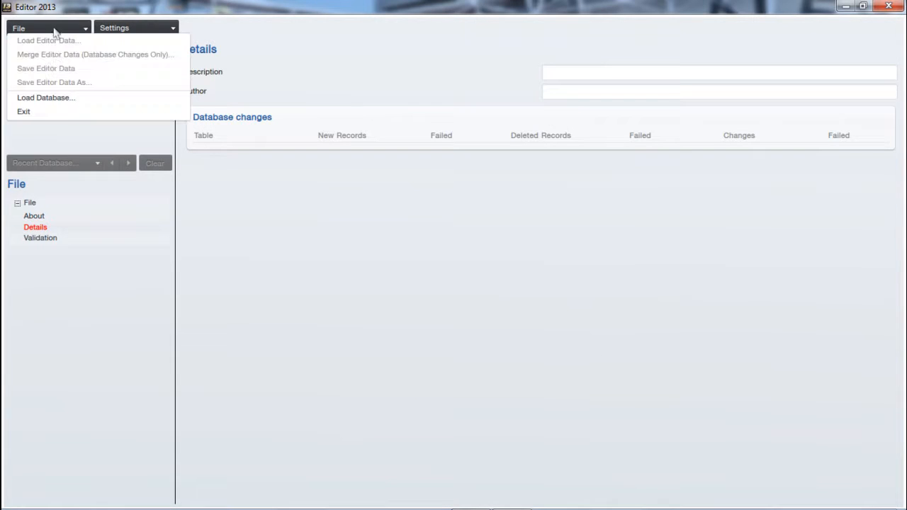
left_click(50, 99)
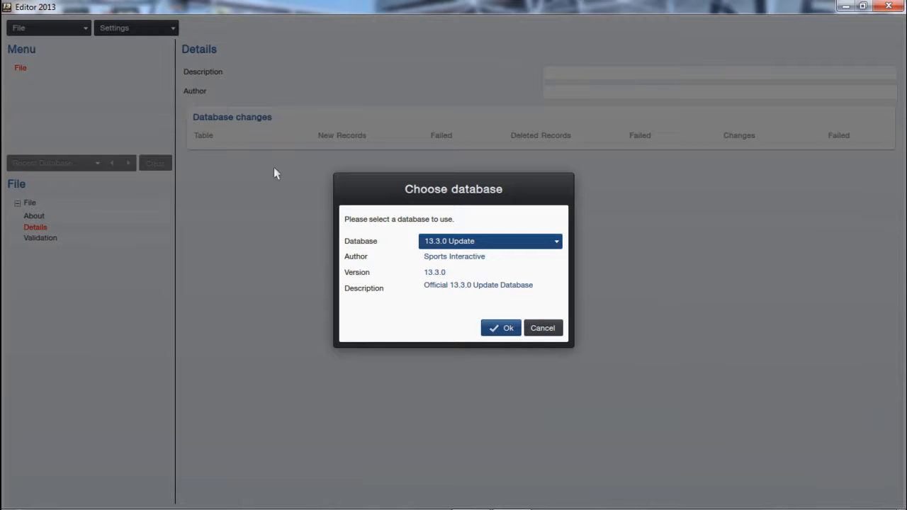
left_click(499, 329)
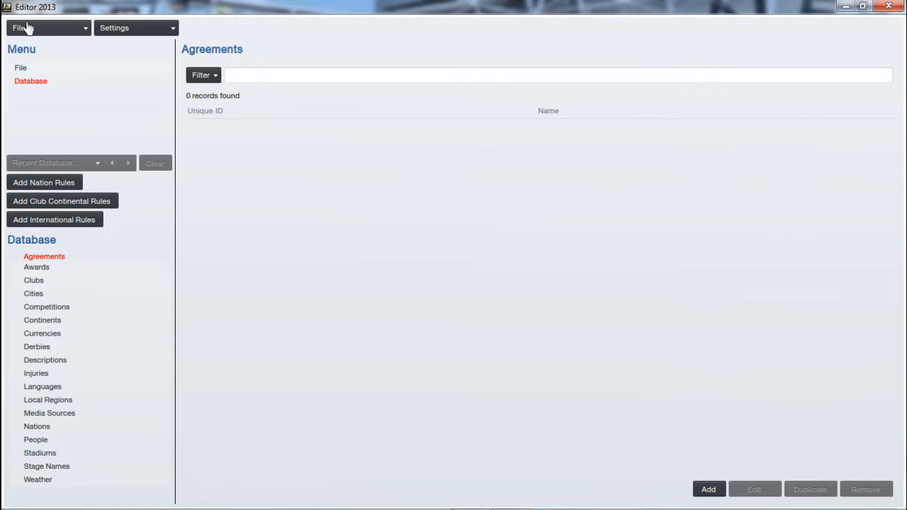
Load the editor data file England Level 9 v1.06 (3).
left_click(44, 28)
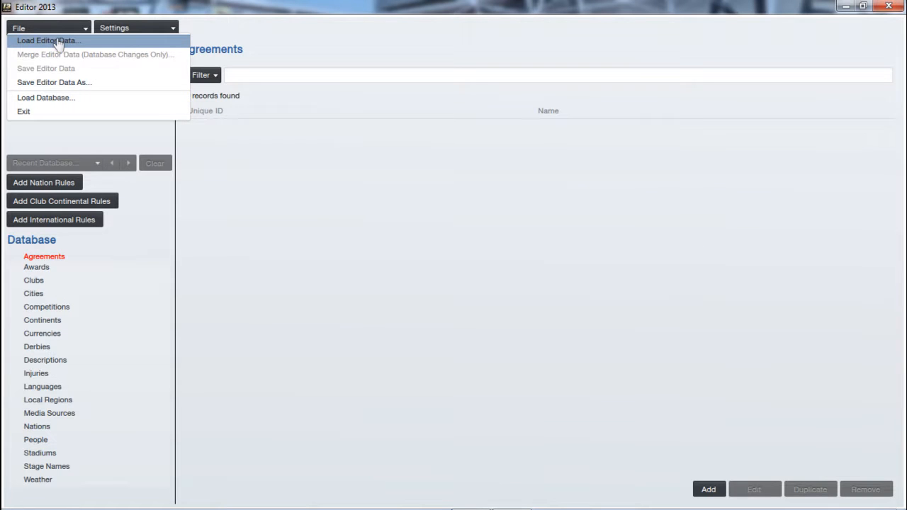
left_click(59, 43)
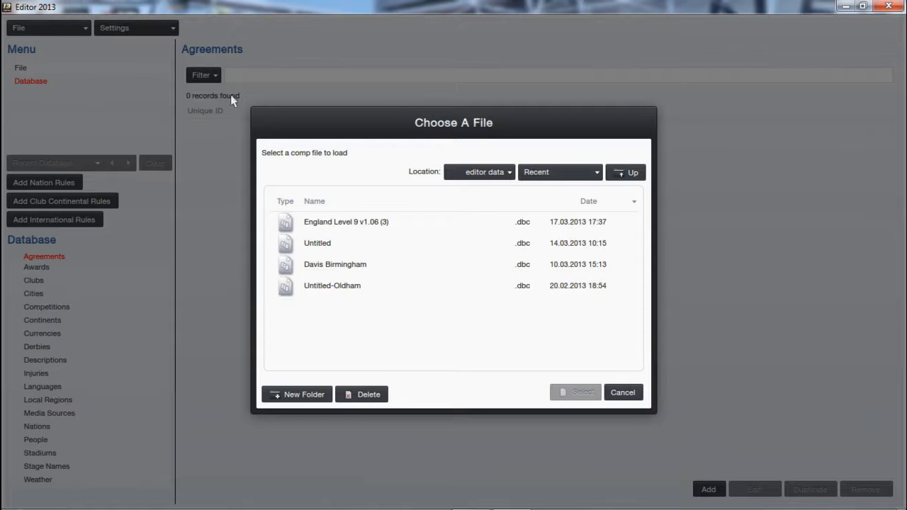
left_click(381, 224)
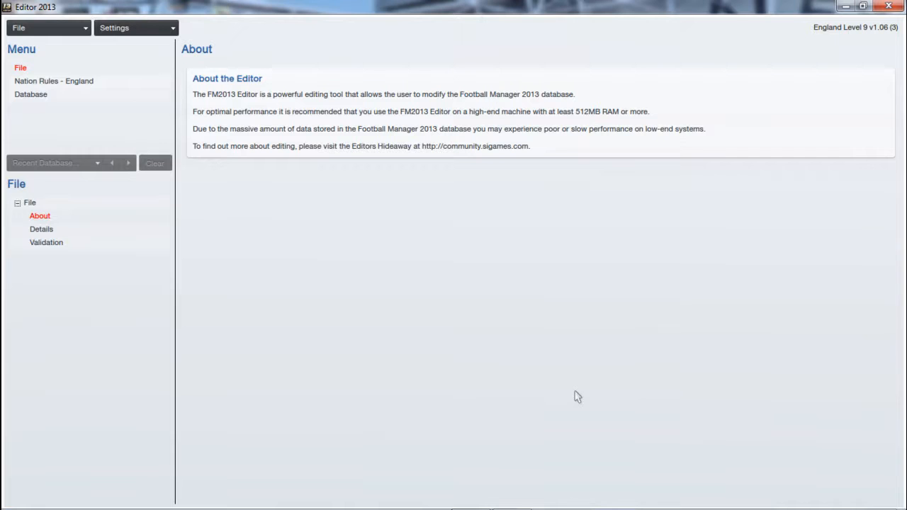
View the general nation rules for England and return to the database section.
left_click(69, 82)
left_click(41, 97)
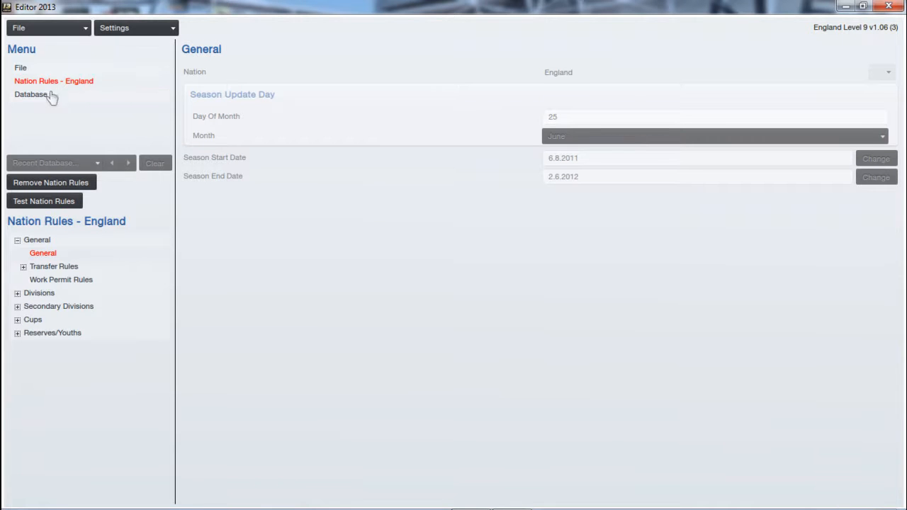
left_click(38, 98)
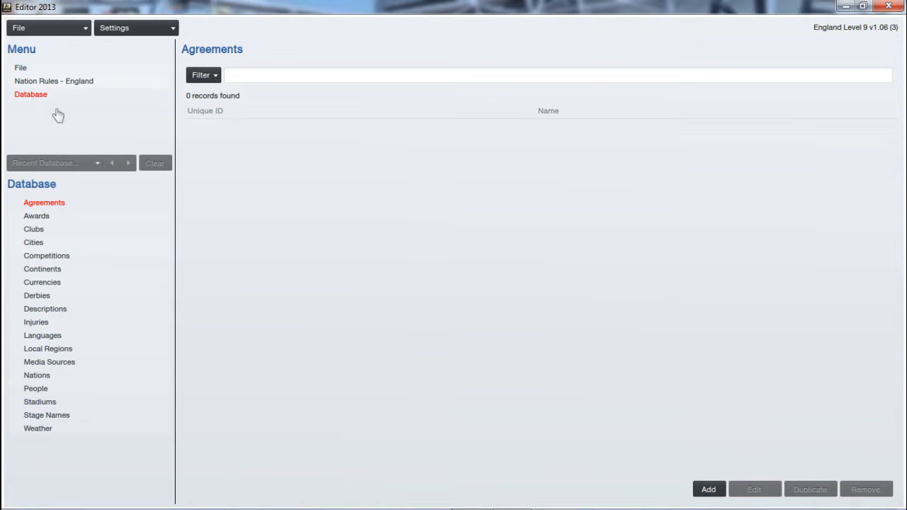
Search the club records for "earl shilton".
left_click(75, 234)
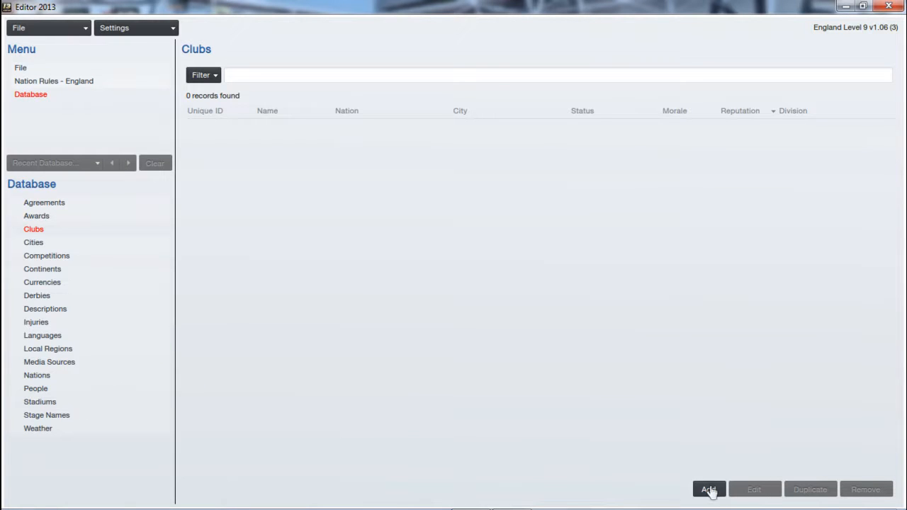
left_click(306, 75)
type("earl shilton")
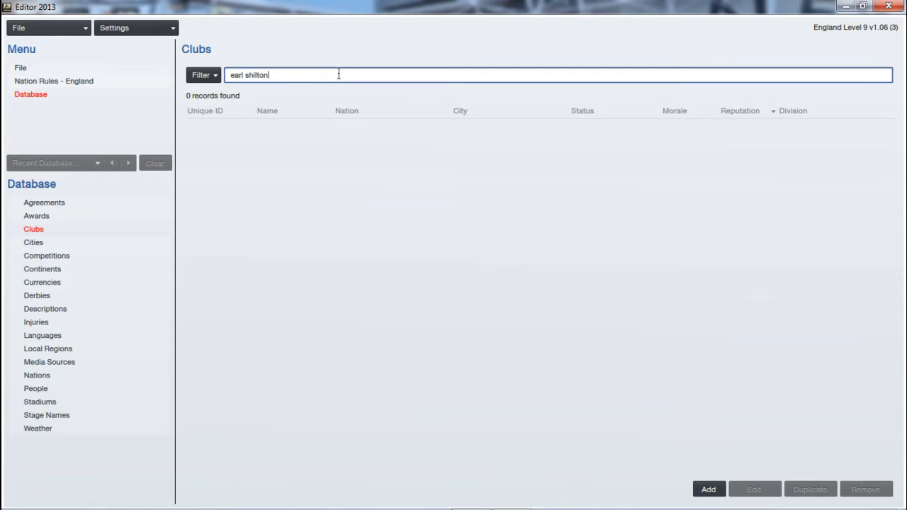
key("Return")
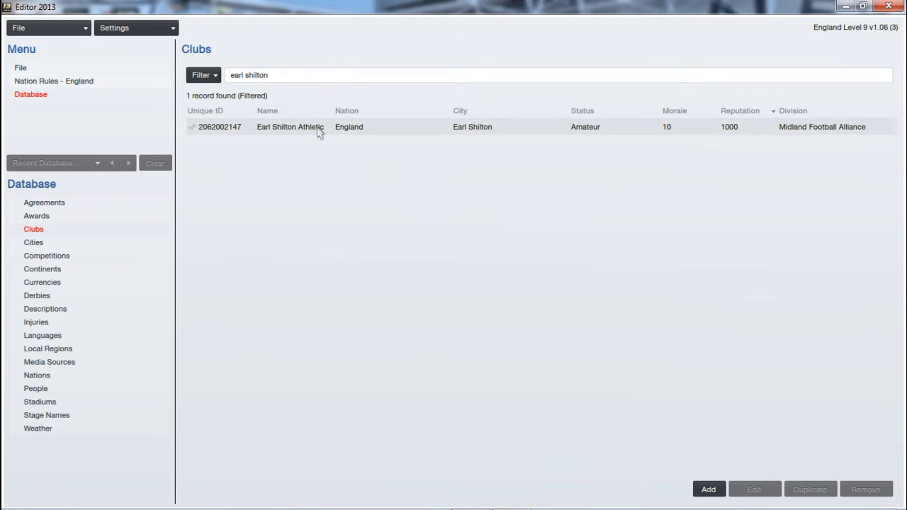
Open the Earl Shilton Athletic club record and examine its name, short name and nickname details.
double_click(318, 130)
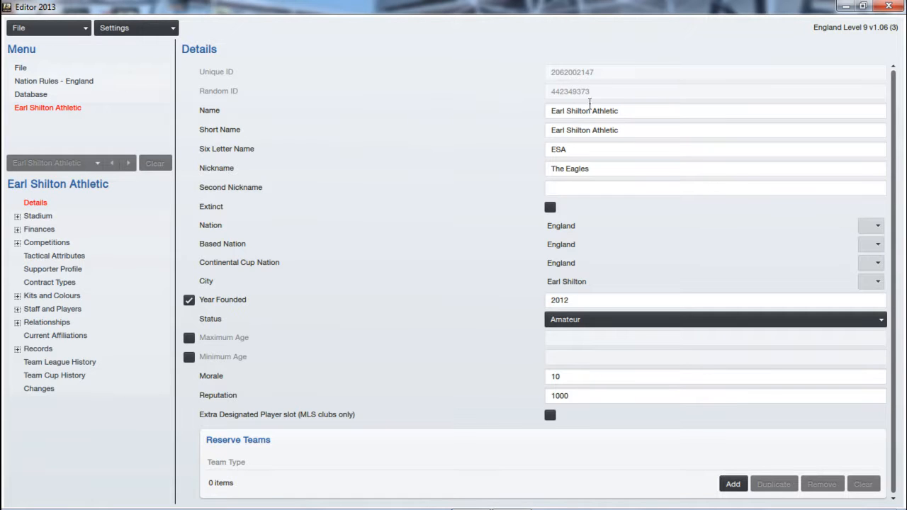
left_click(627, 114)
left_click(639, 130)
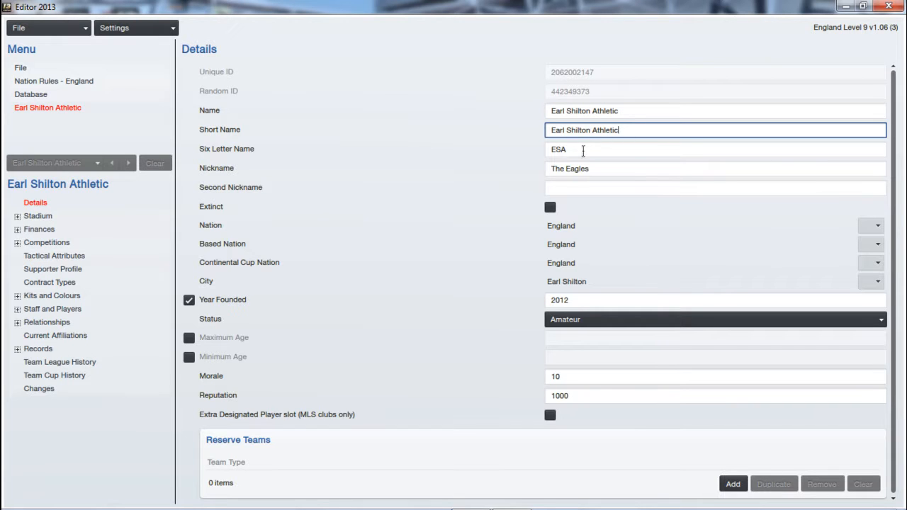
left_click(604, 170)
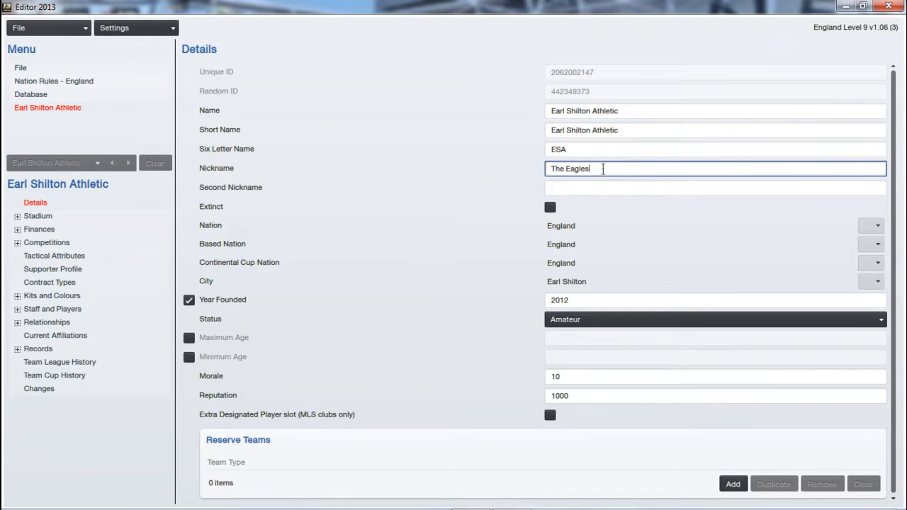
left_click(604, 181)
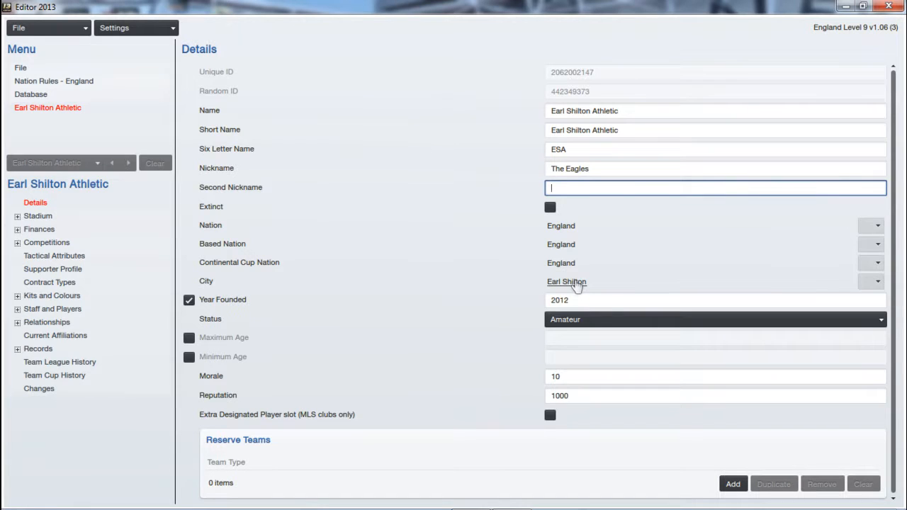
View the cities section of the database and return to the Earl Shilton Athletic record.
left_click(55, 97)
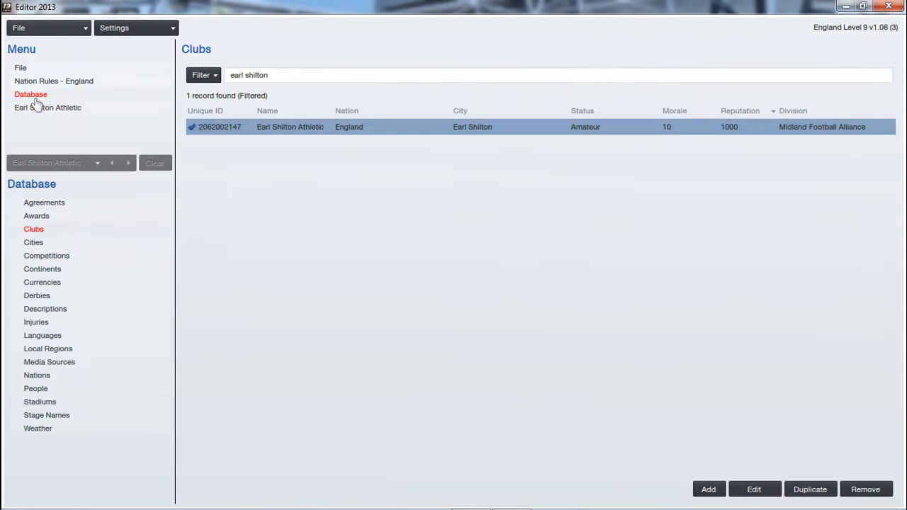
left_click(56, 247)
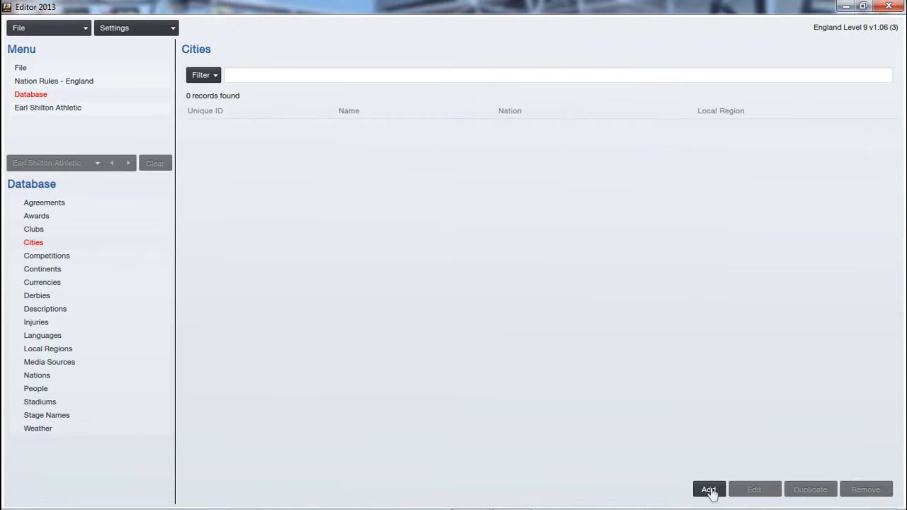
left_click(100, 233)
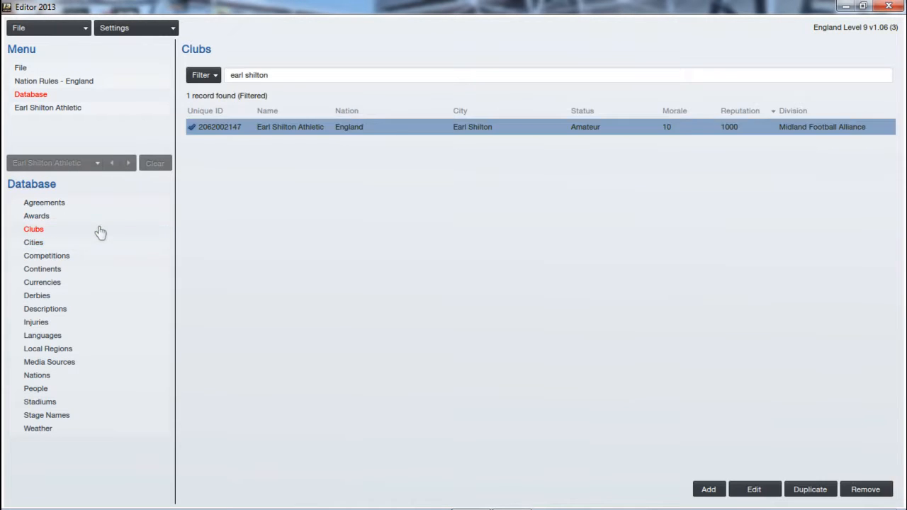
left_click(67, 113)
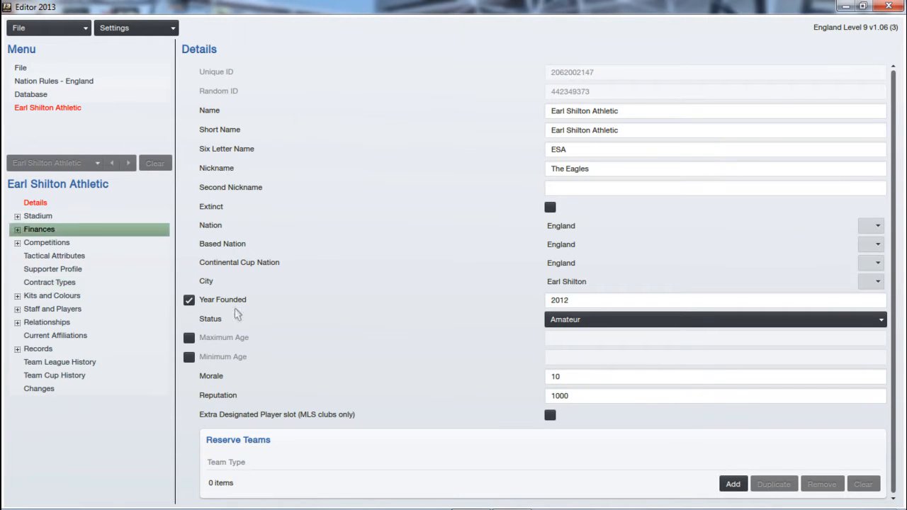
Open the new stadium from the club's stadium move settings and correct its name to Clickers Way Stadium.
left_click(56, 217)
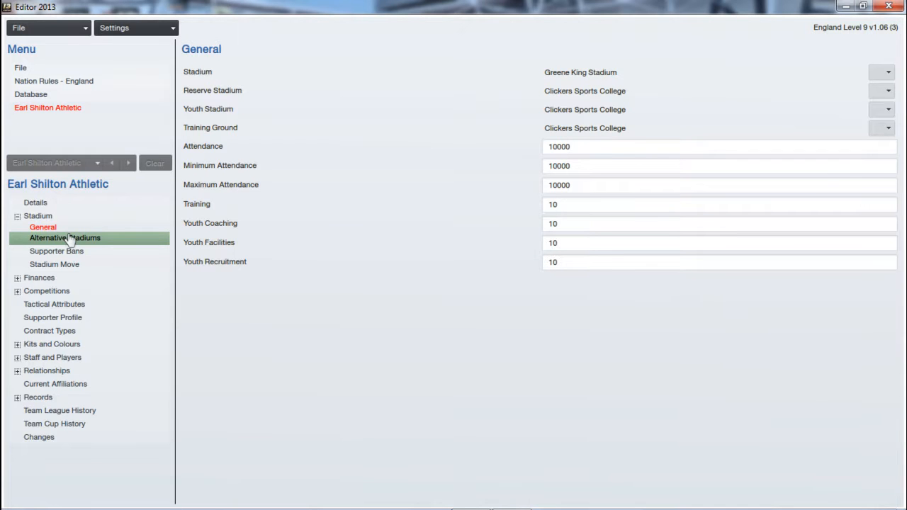
left_click(53, 266)
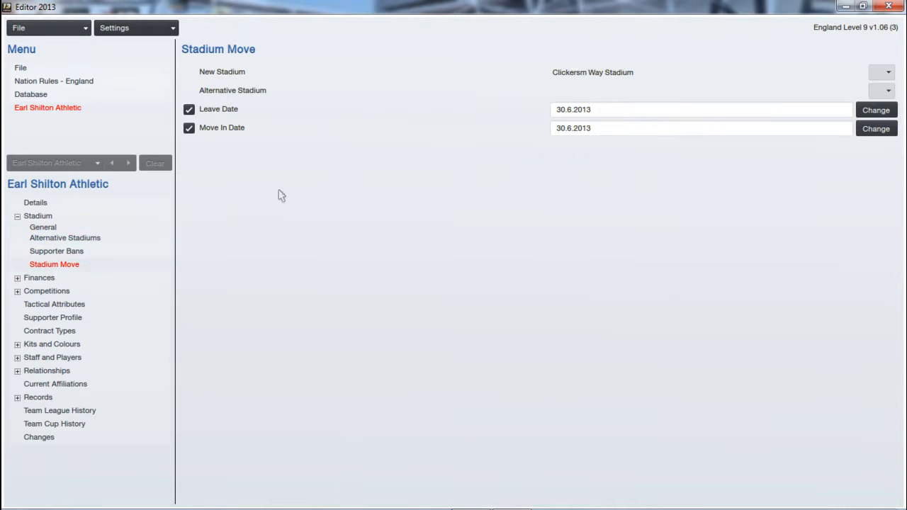
left_click(594, 75)
left_click(585, 110)
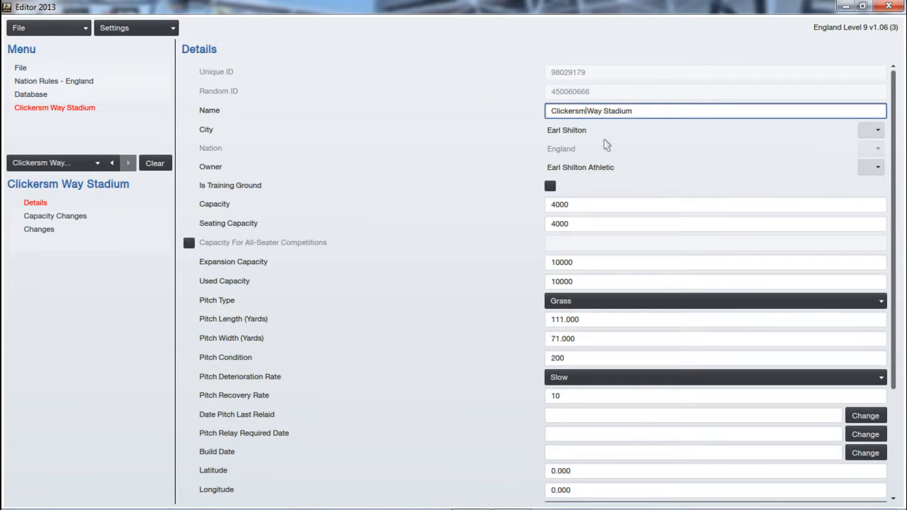
key("BackSpace")
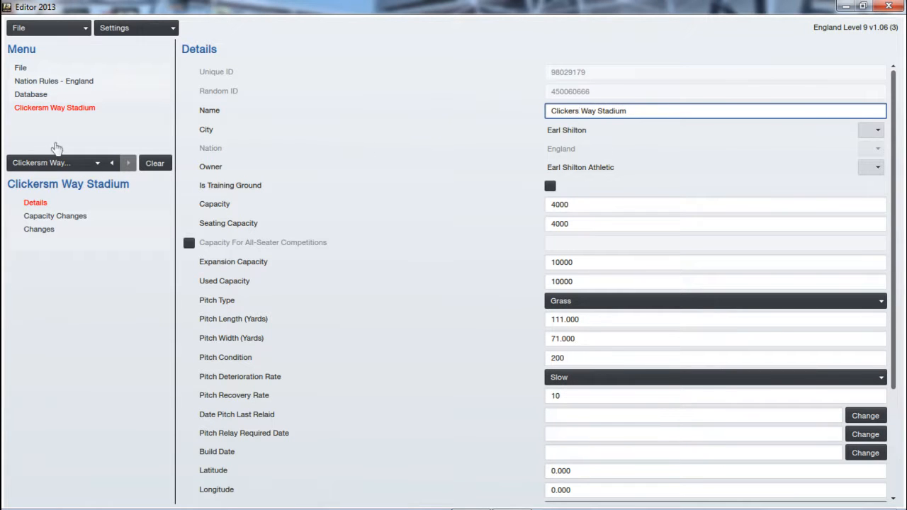
View the stadiums section of the database, then examine the full details of Clickers Way Stadium.
left_click(39, 98)
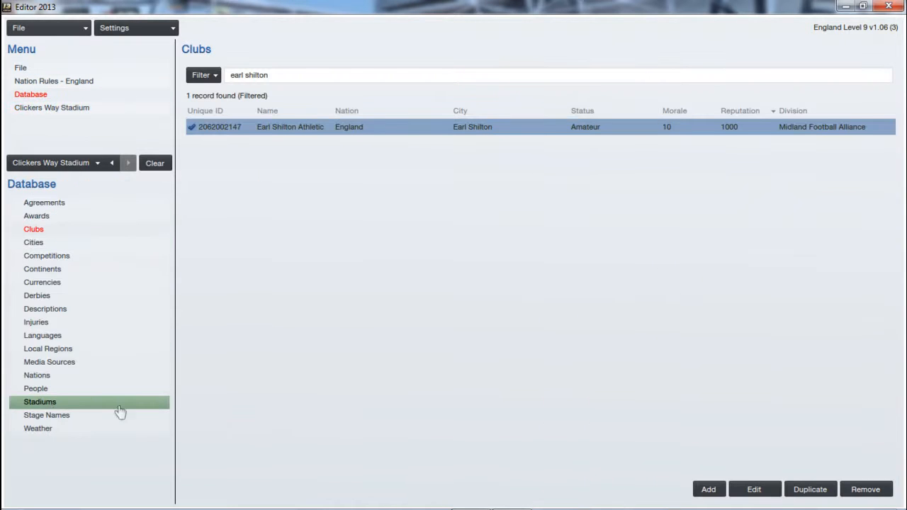
left_click(71, 402)
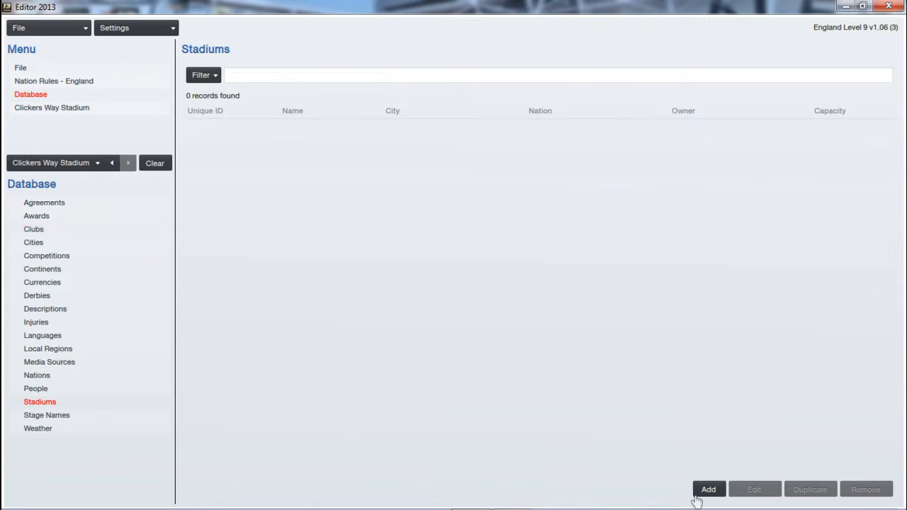
left_click(68, 108)
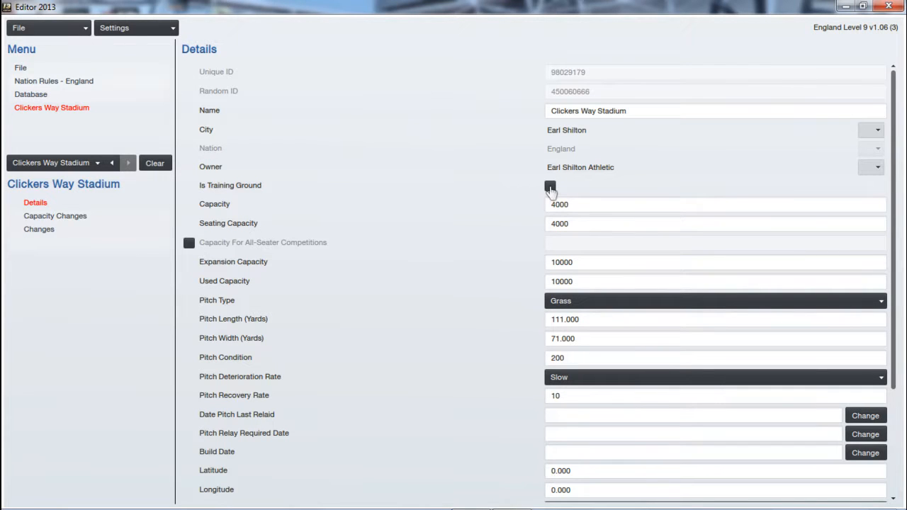
scroll(358, 381, "down", 3)
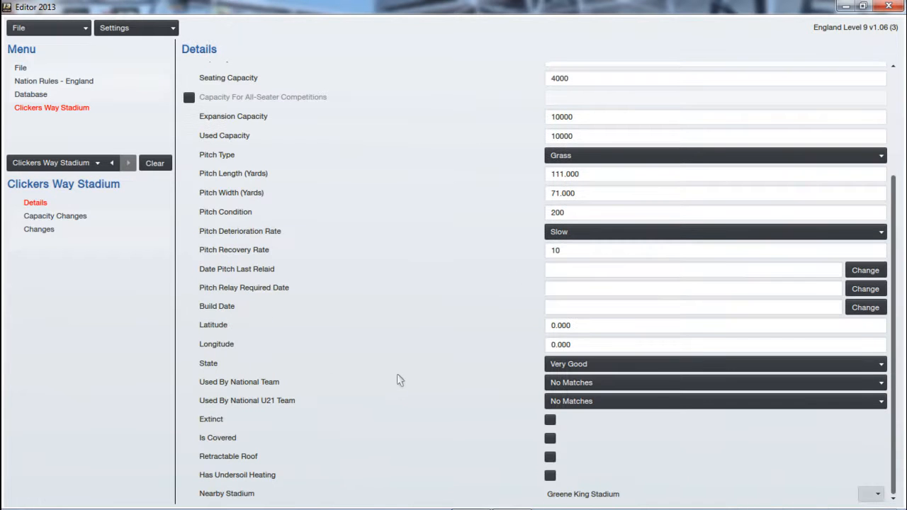
scroll(340, 197, "up", 3)
scroll(383, 333, "down", 3)
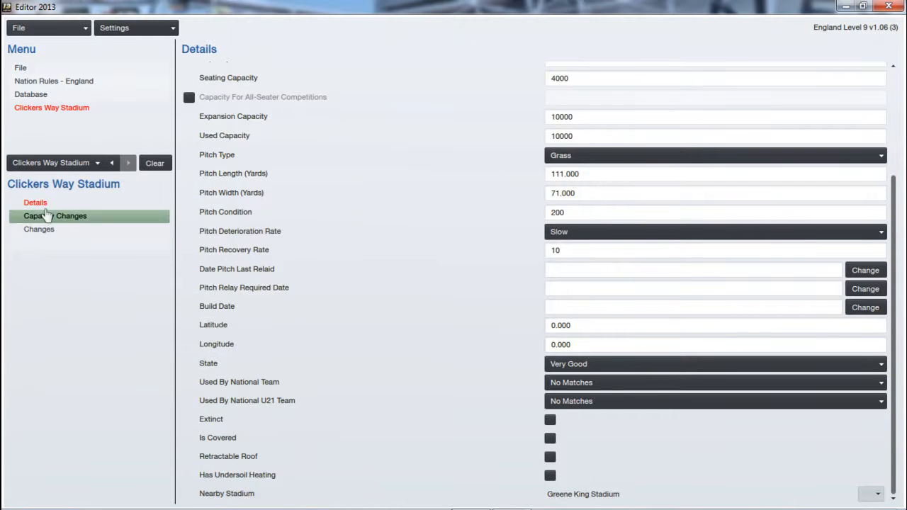
Return to the stadium move settings of Earl Shilton Athletic through the recent records.
left_click(34, 96)
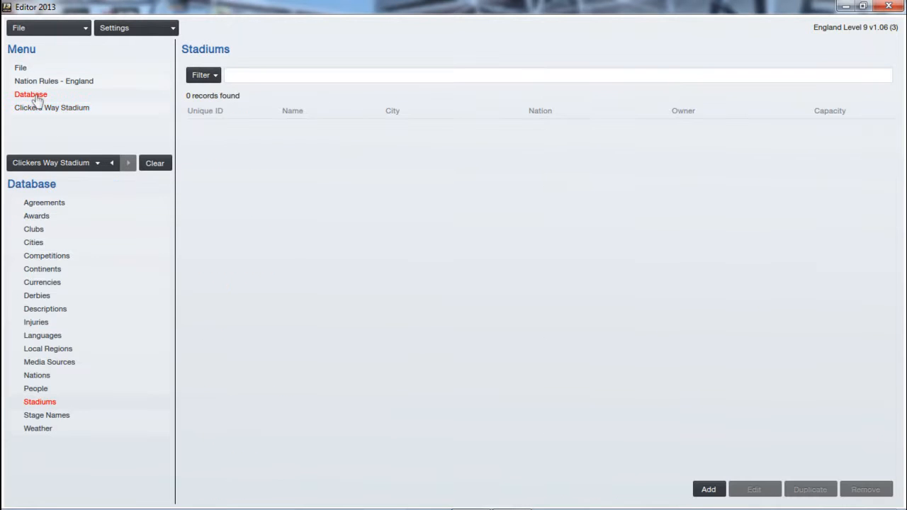
left_click(65, 162)
left_click(78, 176)
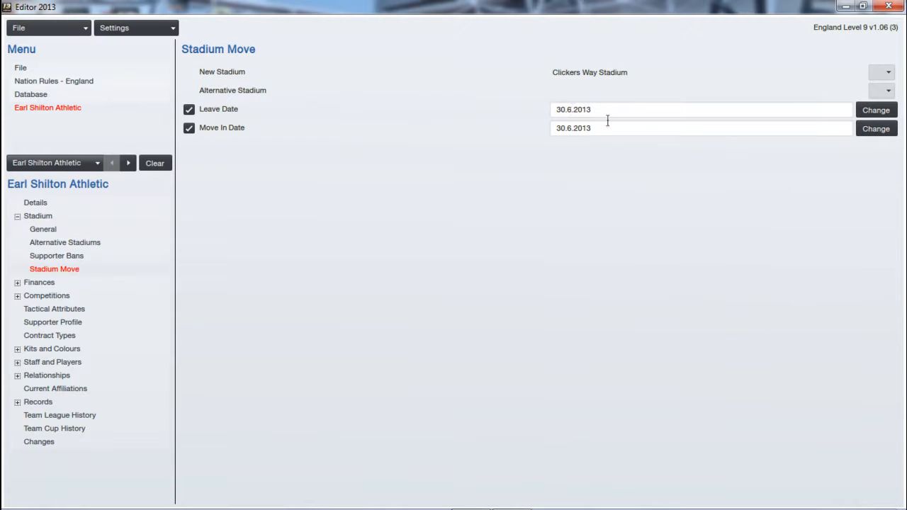
Examine all of the club's finance pages, from general finances and other income through season ticket cup matches.
left_click(39, 282)
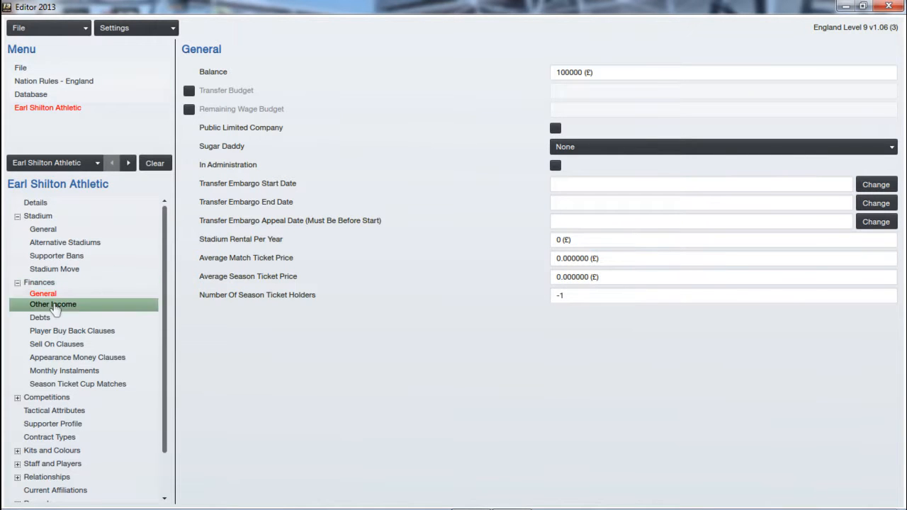
left_click(54, 305)
left_click(56, 319)
left_click(78, 332)
left_click(92, 344)
left_click(108, 360)
left_click(109, 372)
left_click(112, 384)
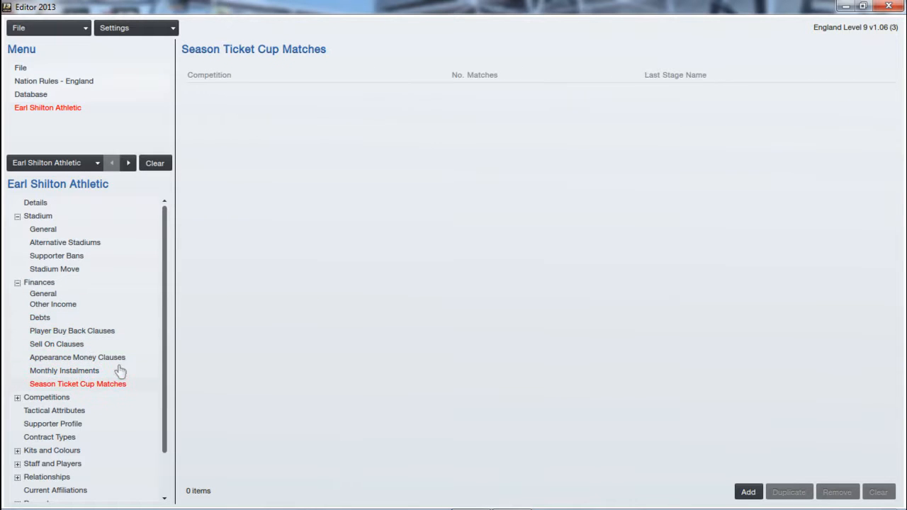
left_click(17, 282)
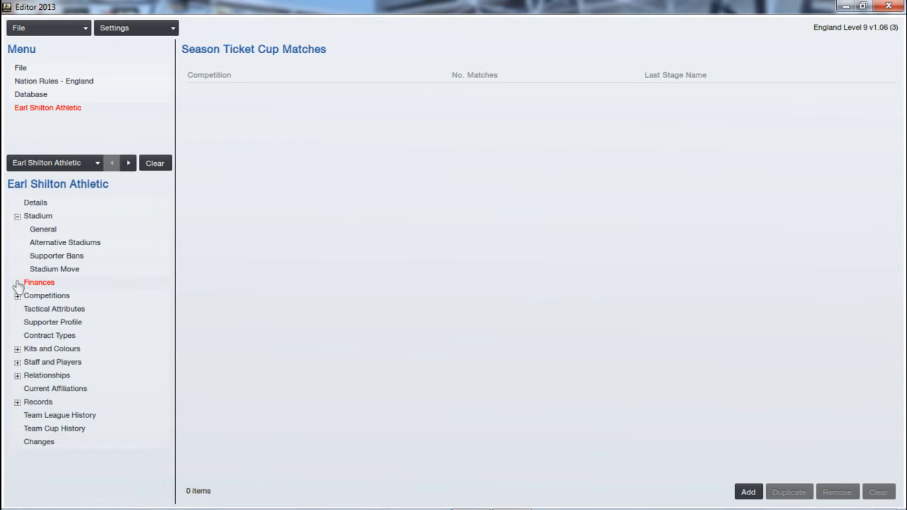
Review the club's general competition settings, supporter profile and contract types.
left_click(17, 296)
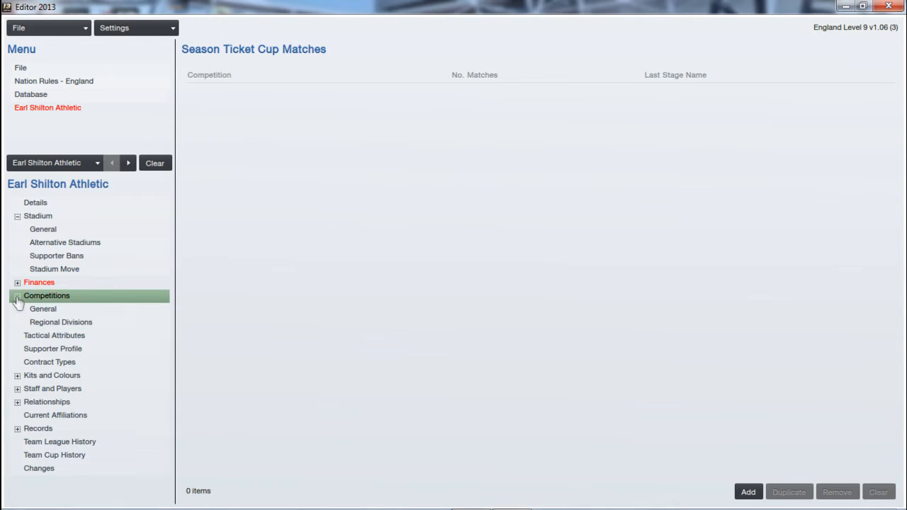
left_click(65, 310)
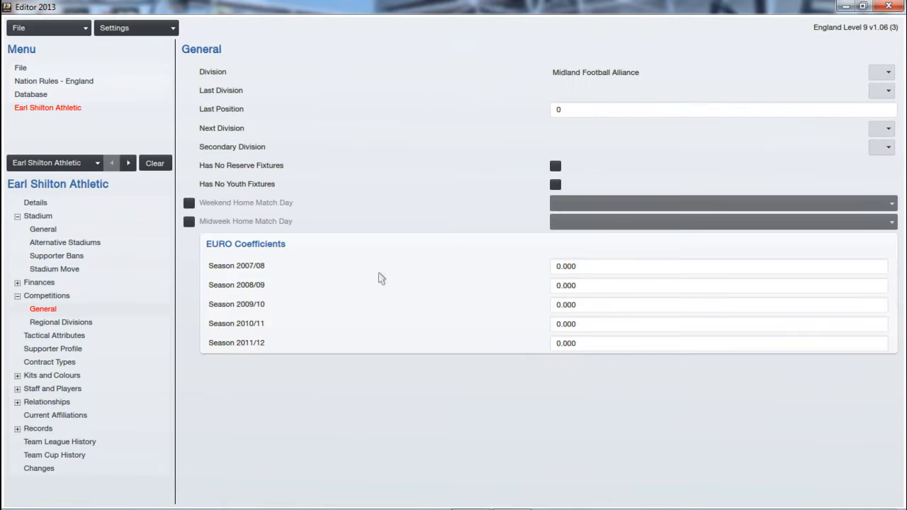
left_click(17, 296)
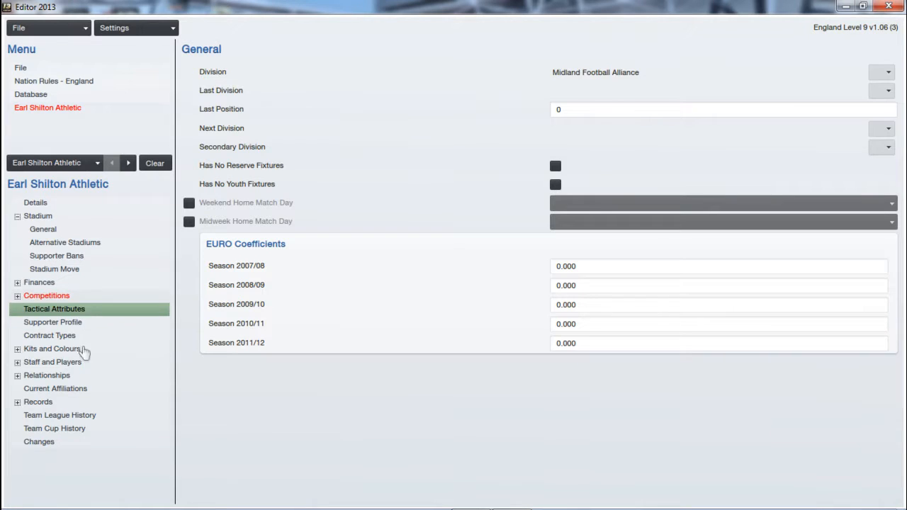
left_click(83, 325)
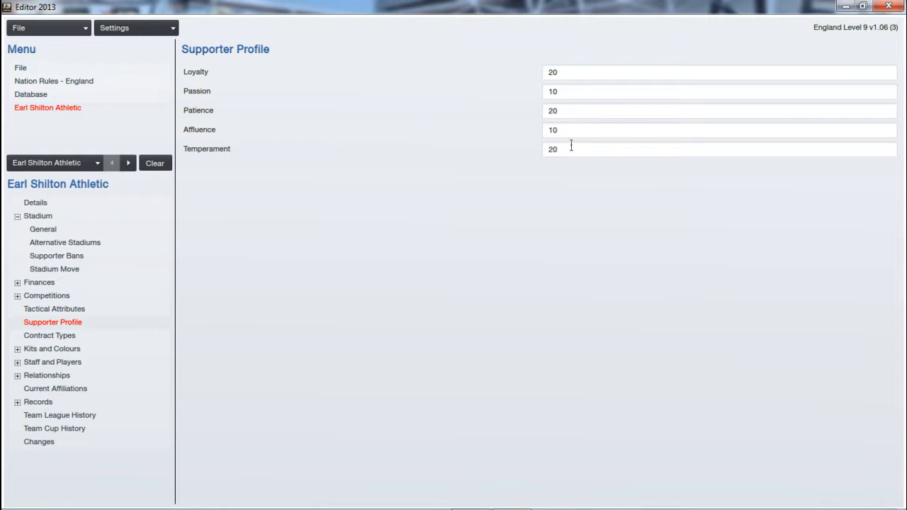
left_click(81, 341)
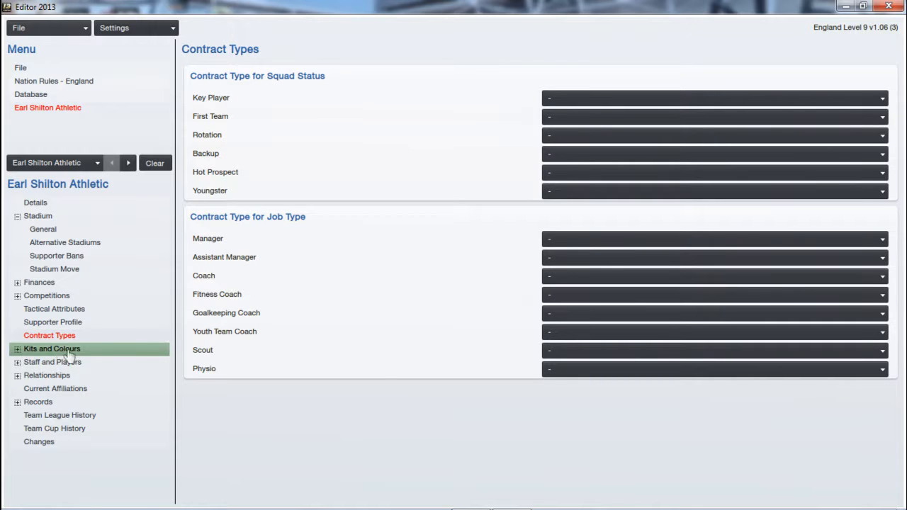
Examine the club's home, away and third kits and the three goalkeeper kits.
left_click(62, 353)
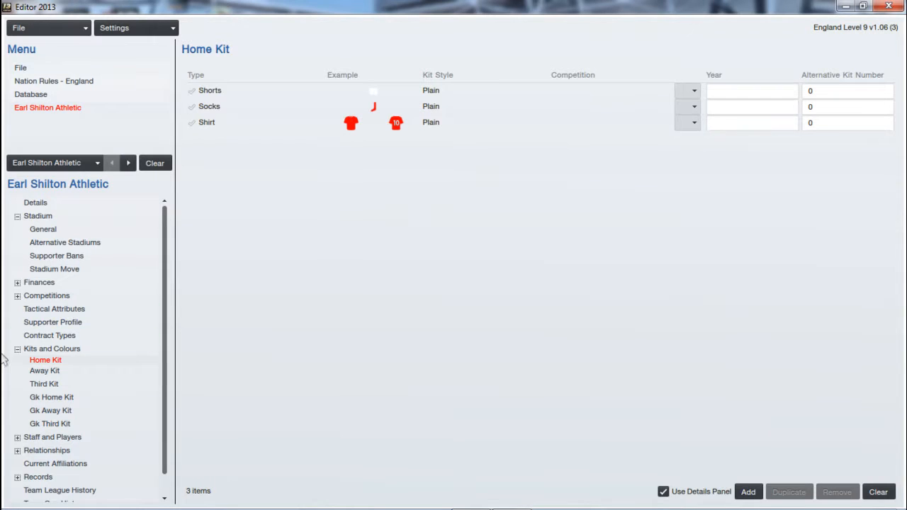
left_click(45, 372)
left_click(53, 389)
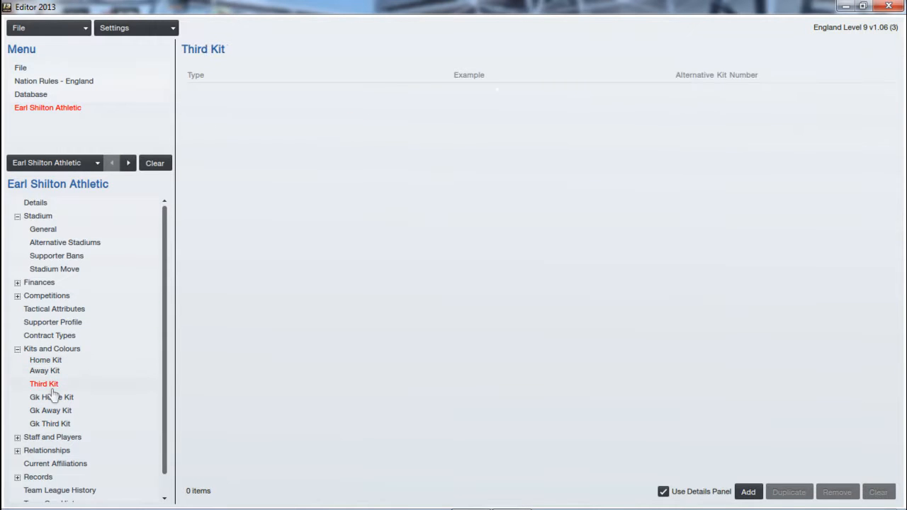
left_click(80, 398)
left_click(89, 414)
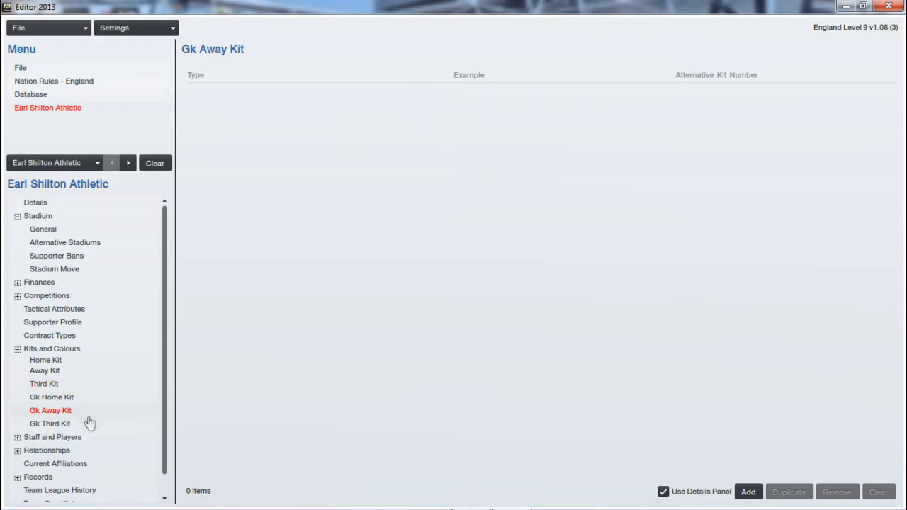
left_click(89, 425)
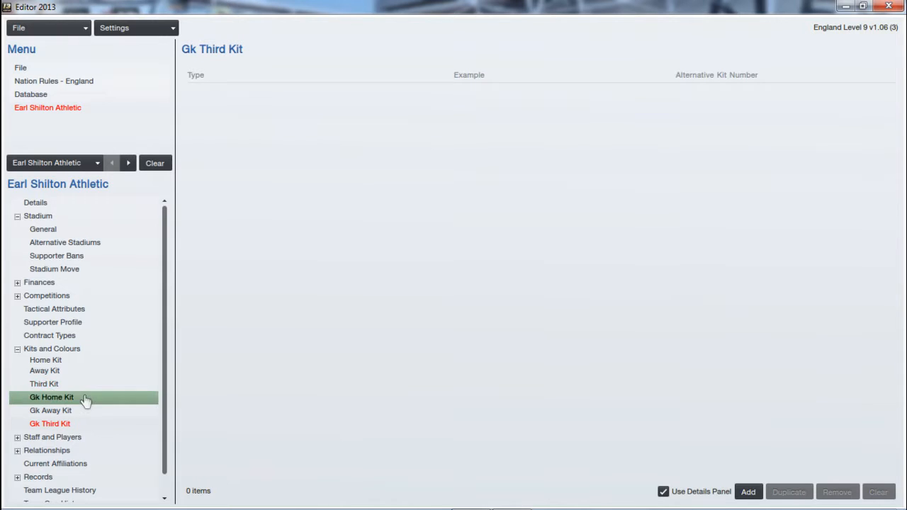
View the club's board page and its list of rival clubs.
left_click(69, 439)
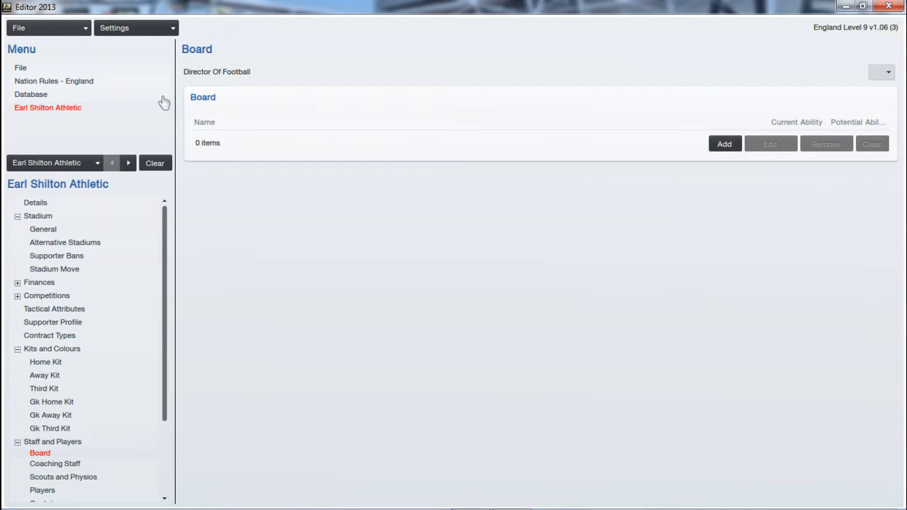
left_click(17, 443)
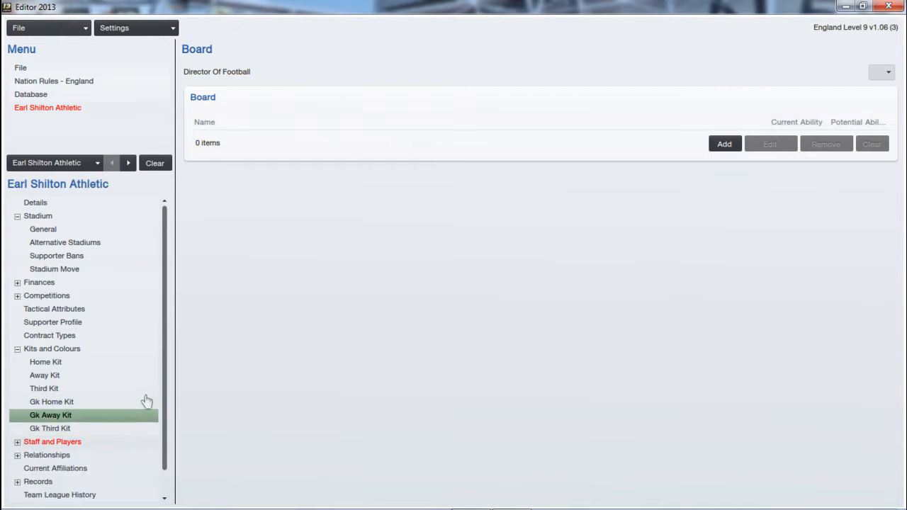
left_click_drag(165, 404, 163, 428)
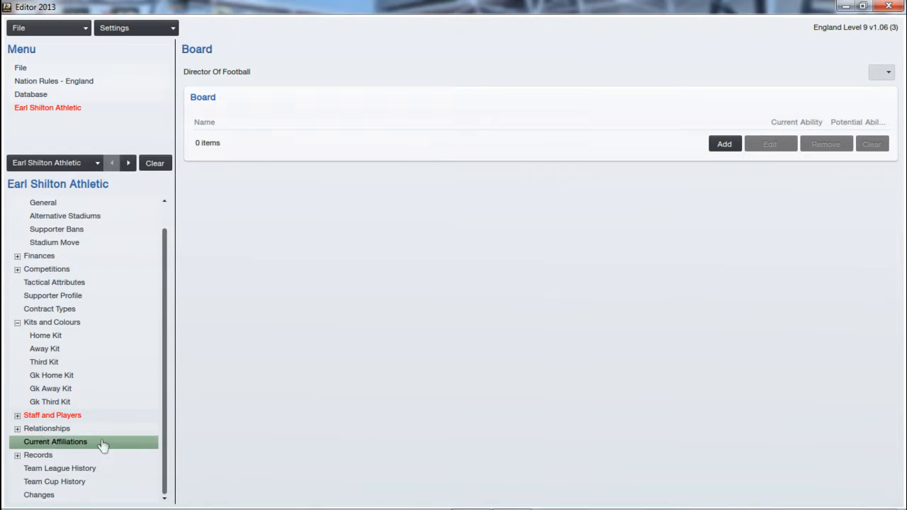
left_click(47, 429)
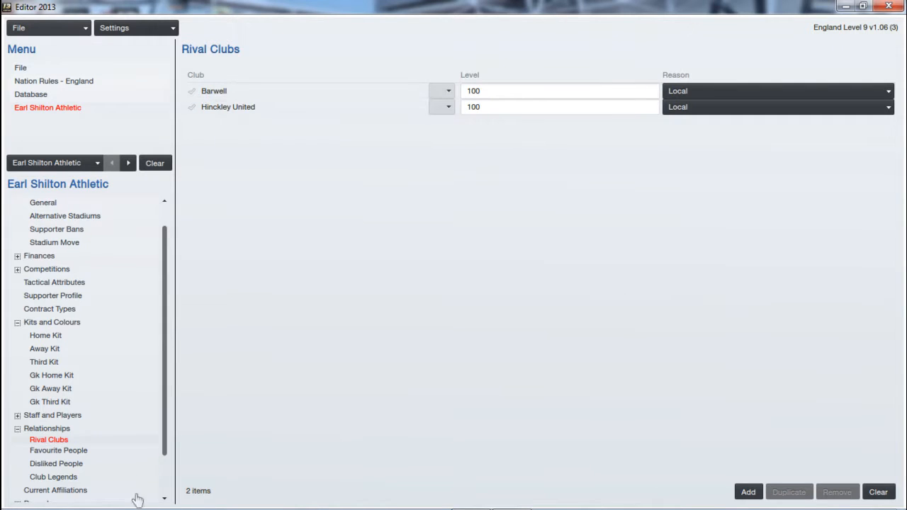
Search the database's derbies for "village" and view the details of the Village Pride derby.
left_click_drag(165, 436, 163, 494)
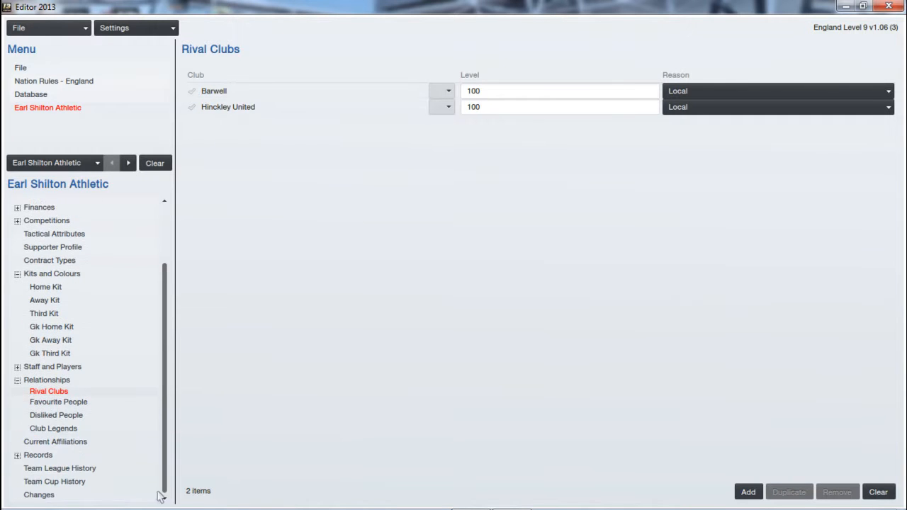
left_click(18, 381)
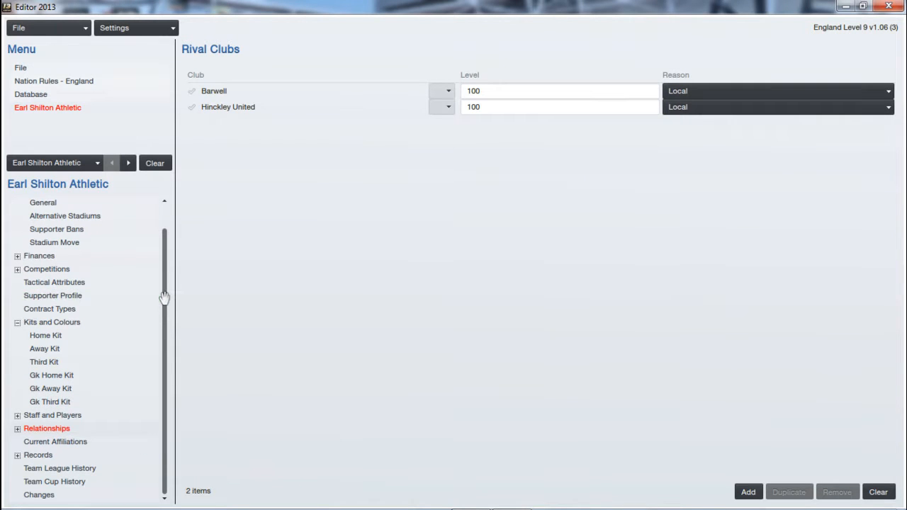
scroll(165, 296, "up", 2)
left_click(42, 95)
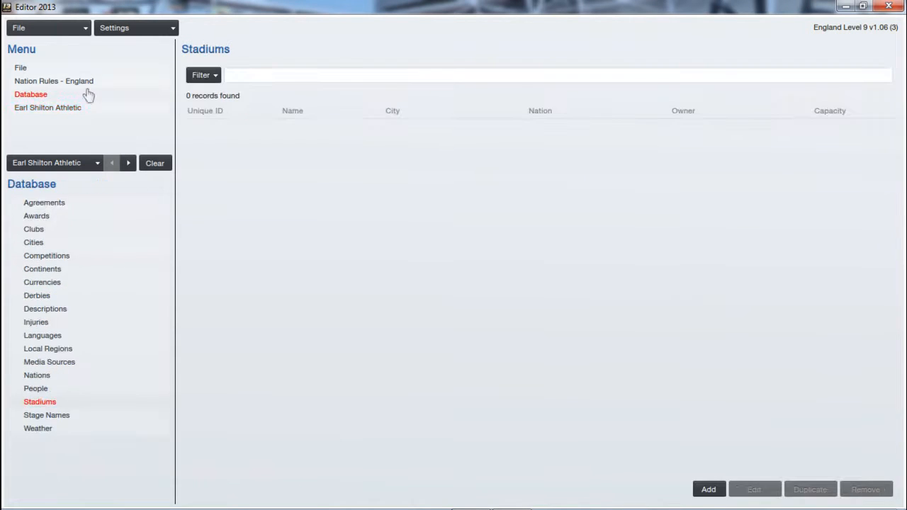
left_click(62, 295)
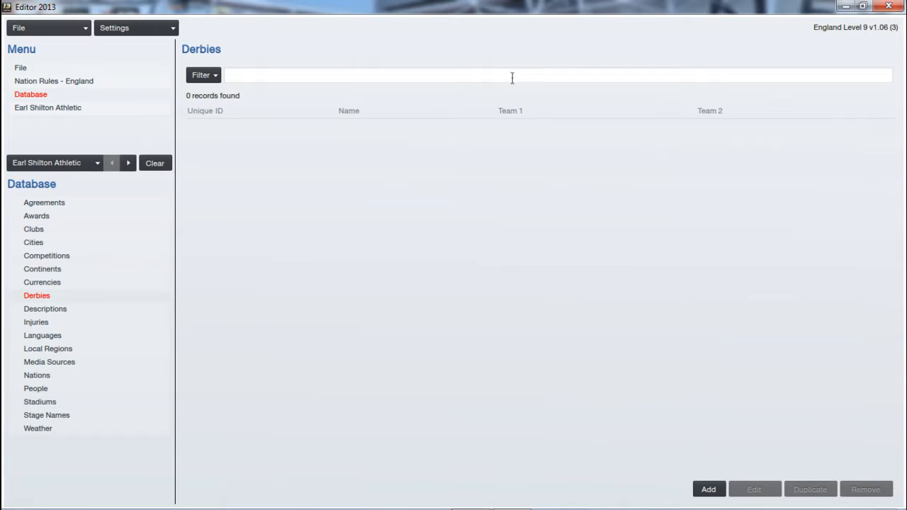
left_click(381, 78)
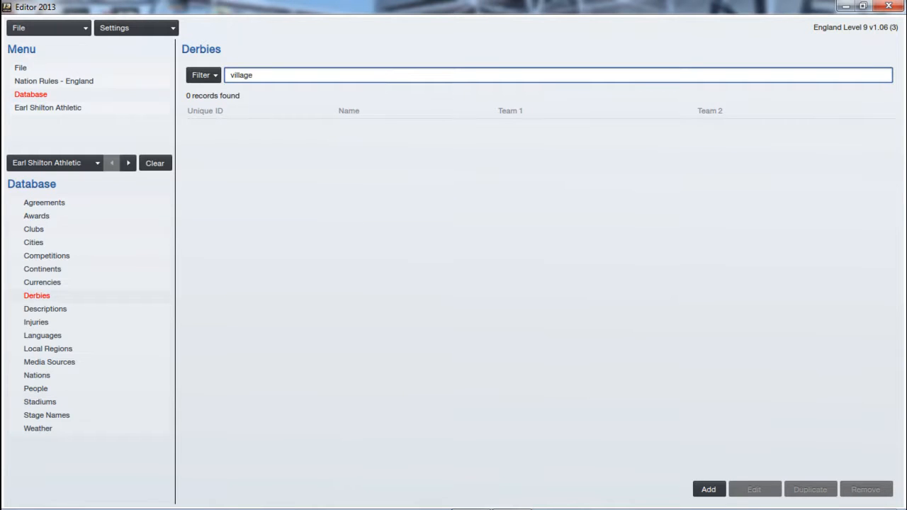
type("village")
key("Return")
double_click(396, 129)
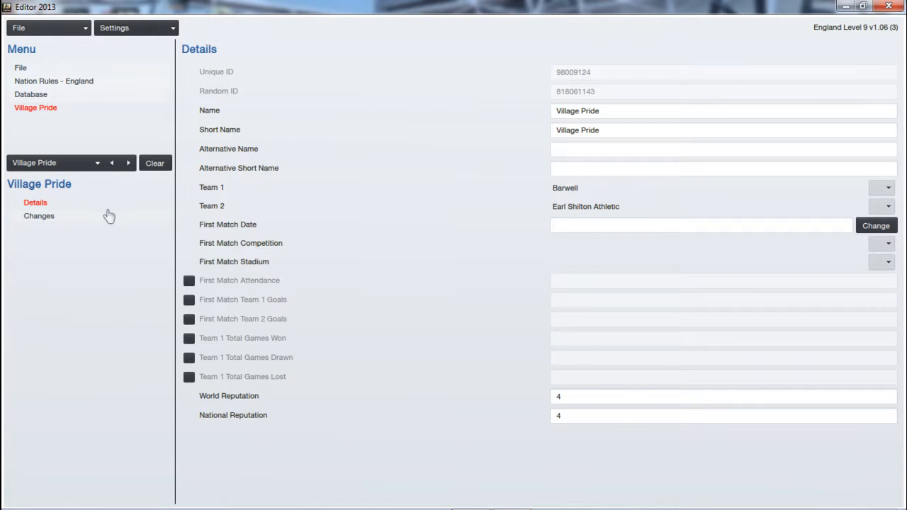
Look through the England nation rules' divisions and the general settings of Regional Premier Divisions.
left_click(36, 95)
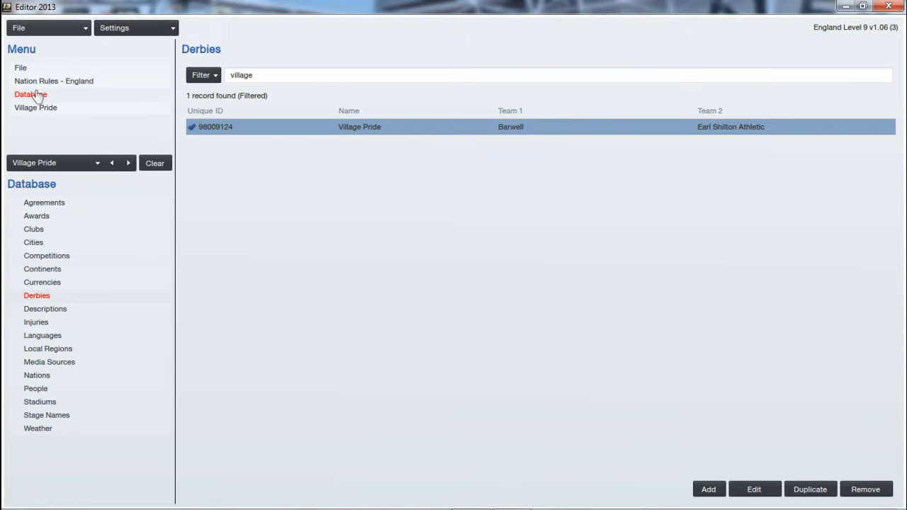
left_click(46, 259)
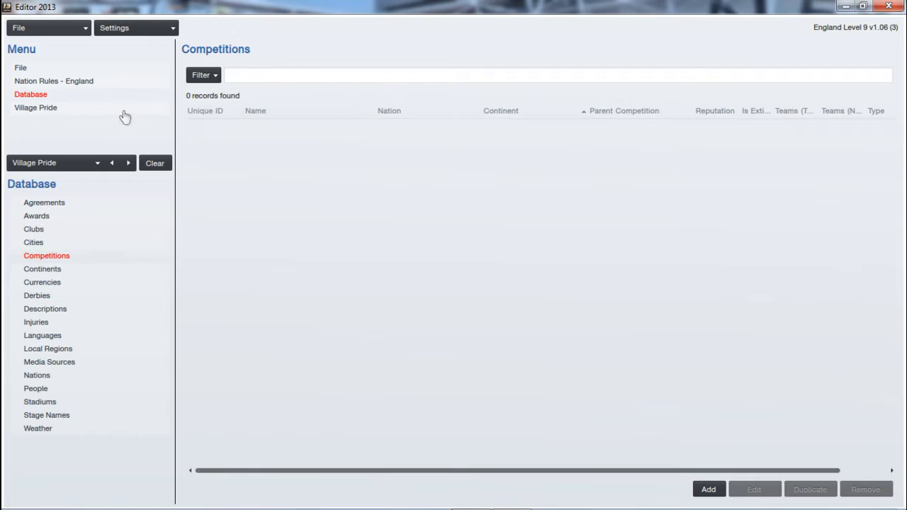
left_click(85, 83)
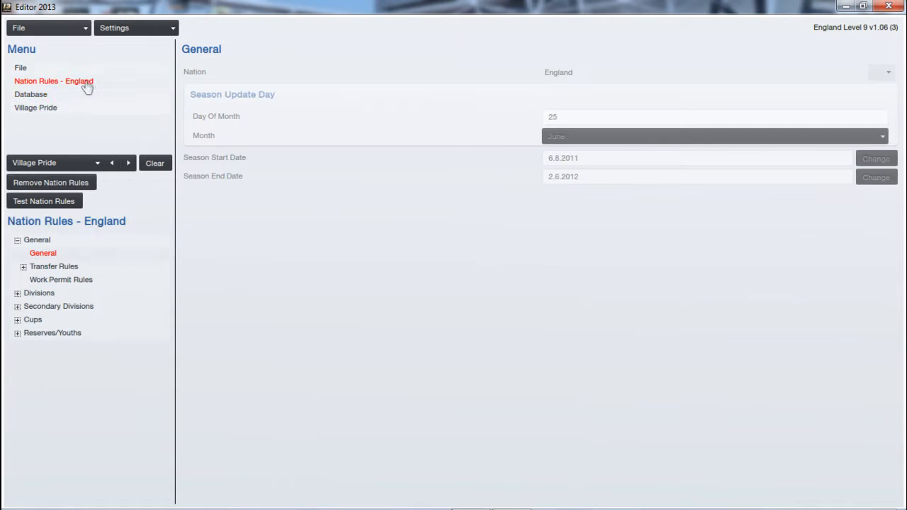
left_click(15, 296)
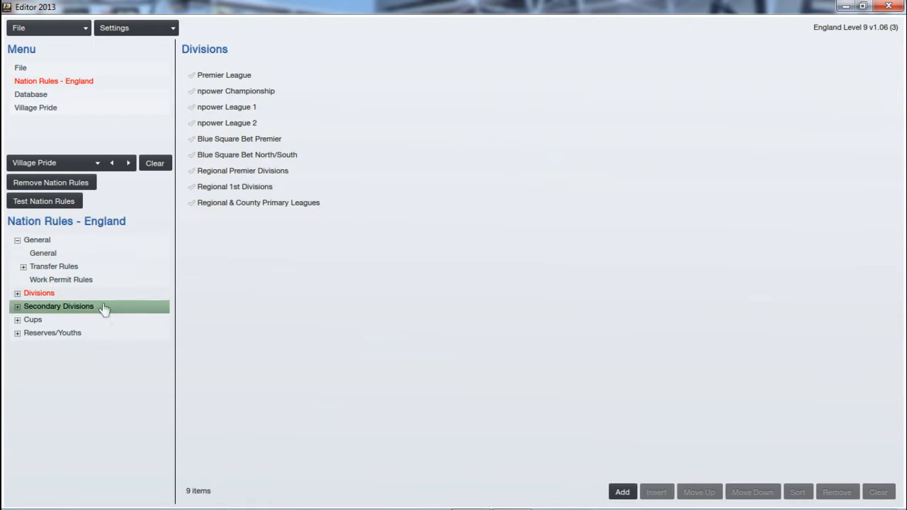
left_click(17, 293)
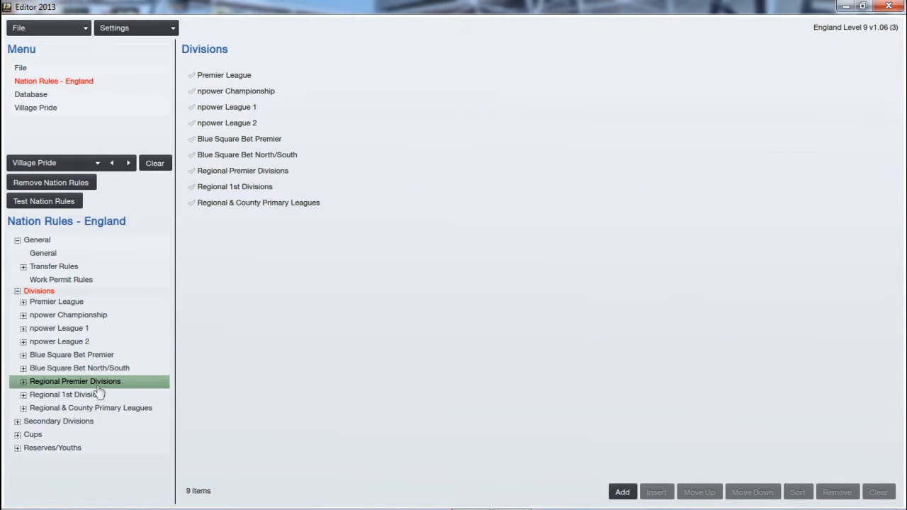
left_click(83, 383)
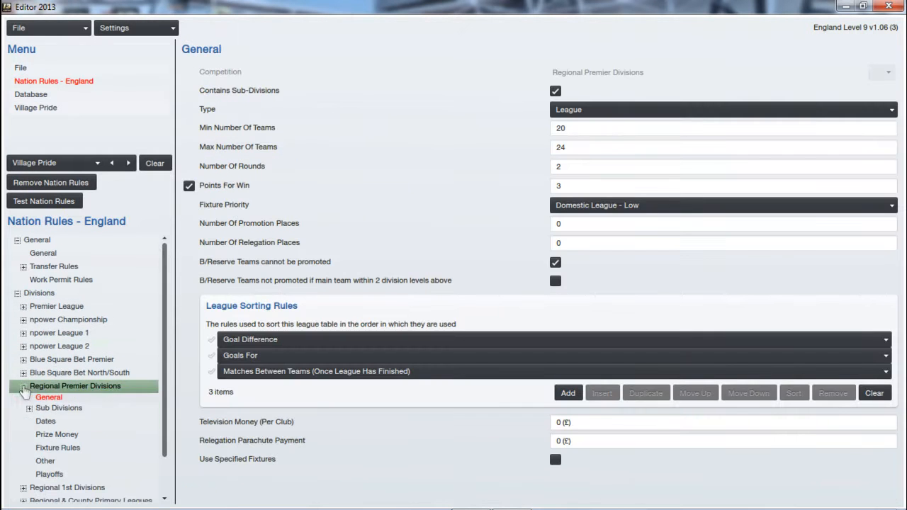
left_click(23, 386)
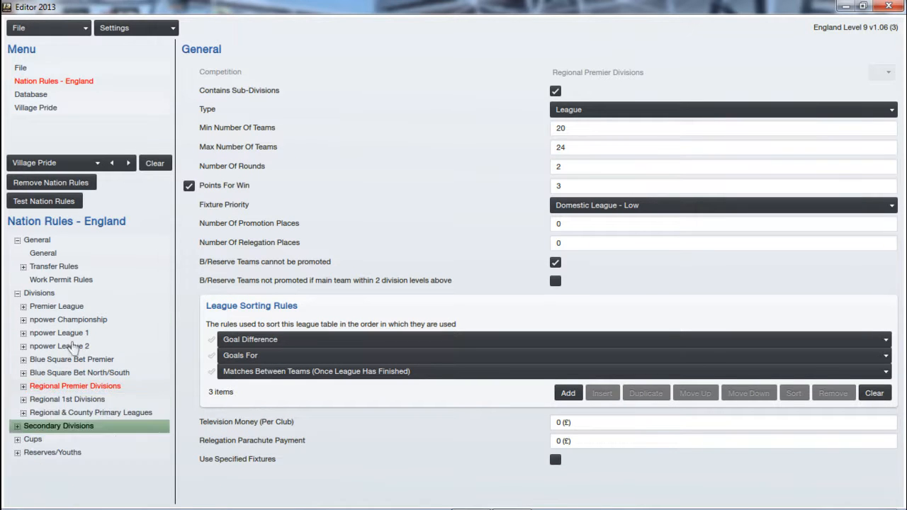
Search the database's competitions for "midland footb", open Midland Football Alliance and select Earl Shilton Athletic among its teams.
left_click(35, 96)
left_click(275, 74)
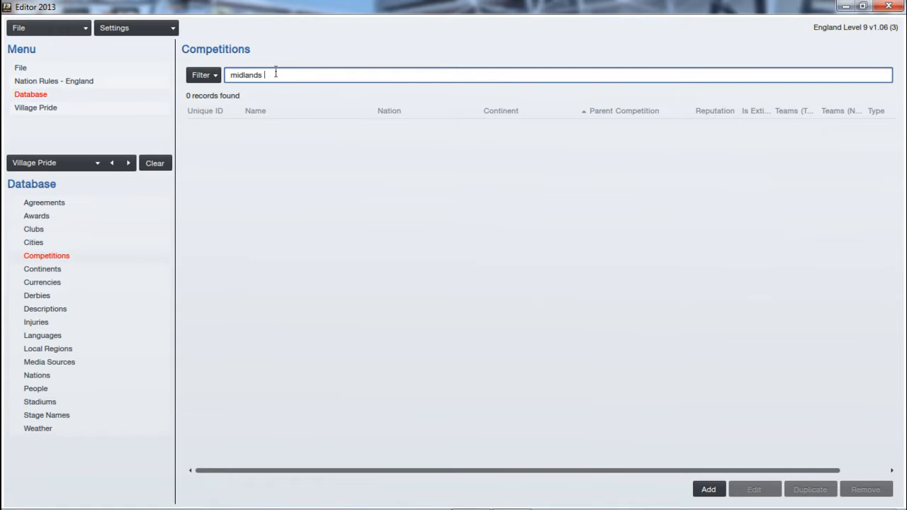
type("midlands foob")
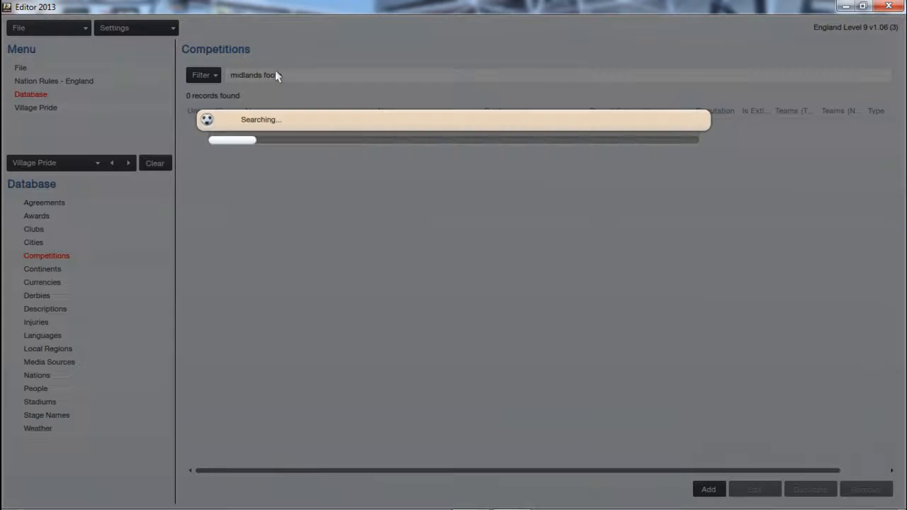
left_click(264, 79)
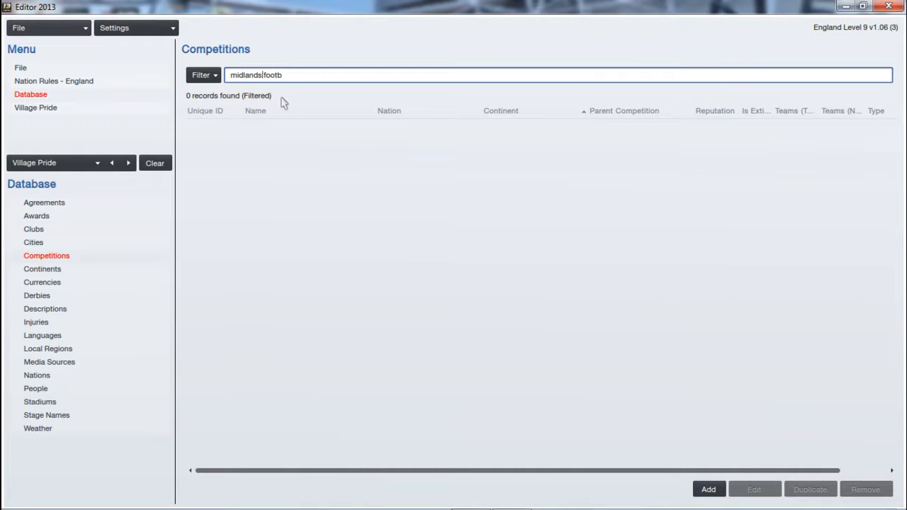
key("BackSpace")
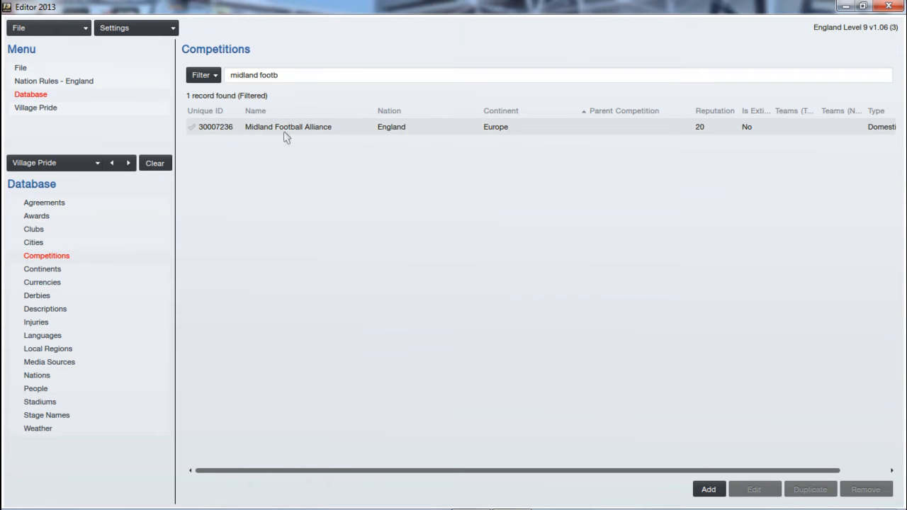
double_click(285, 131)
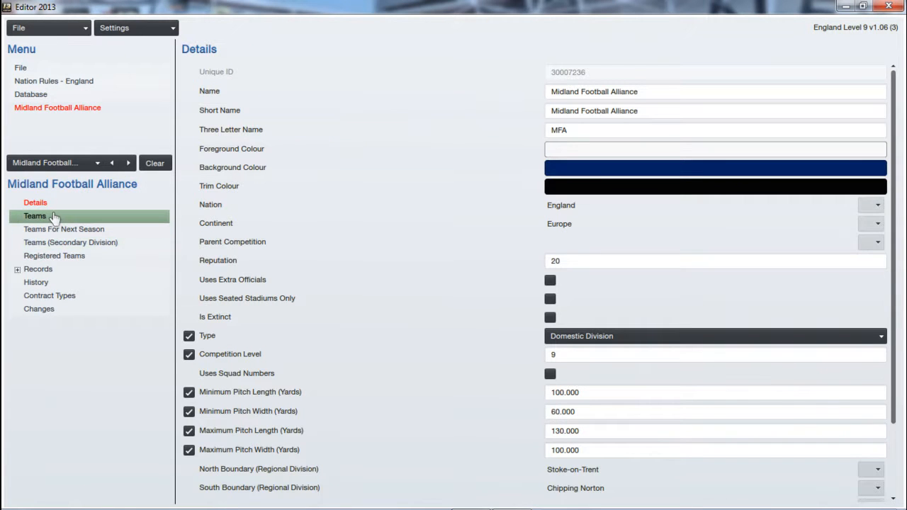
left_click(53, 216)
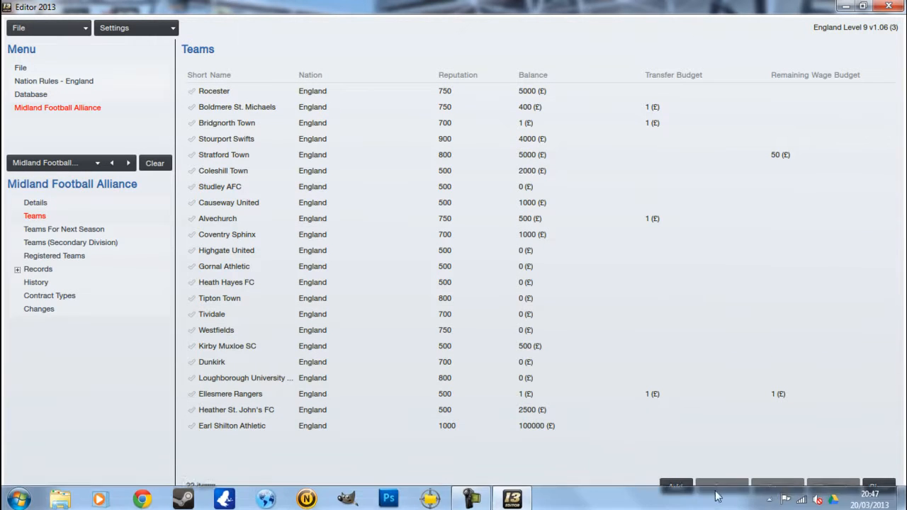
left_click(251, 426)
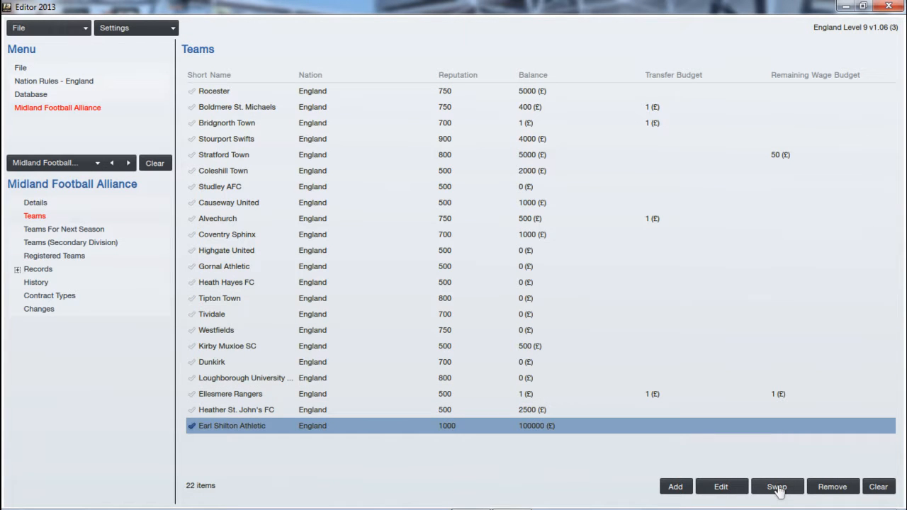
left_click(47, 31)
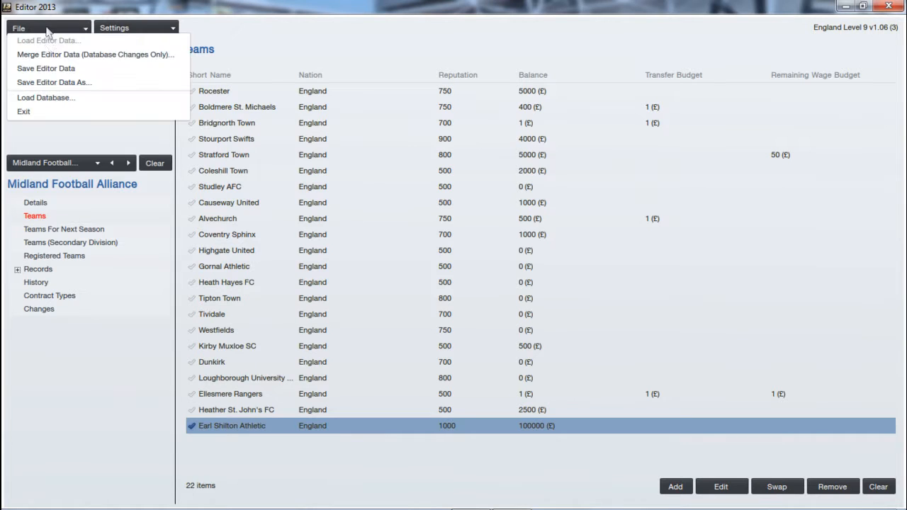
left_click(78, 83)
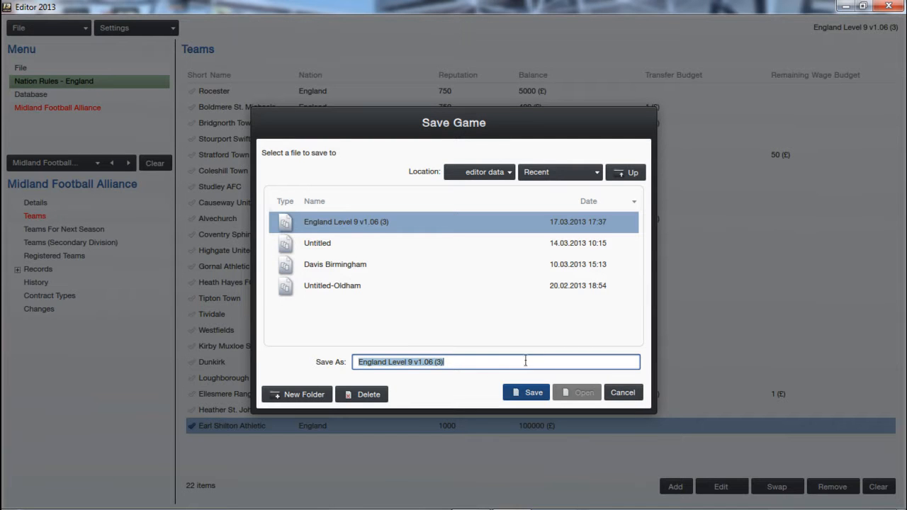
left_click(623, 392)
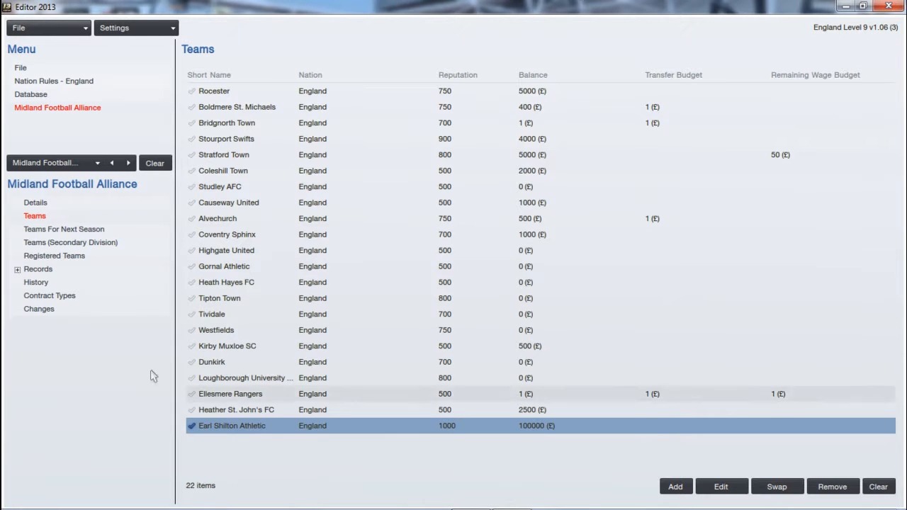
Close the editor and, in Windows Explorer, open Documents > Sports Interactive > Football Manager 2013 > graphics > kits.
left_click(58, 167)
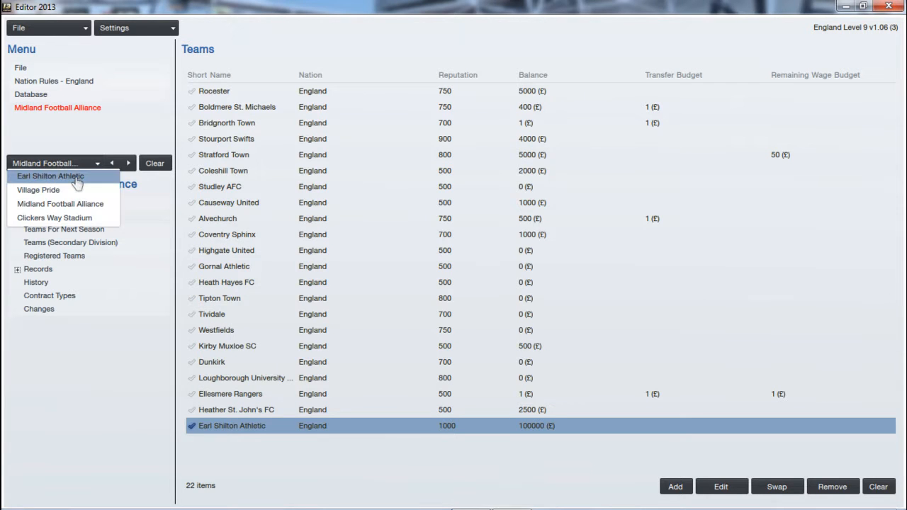
left_click(890, 7)
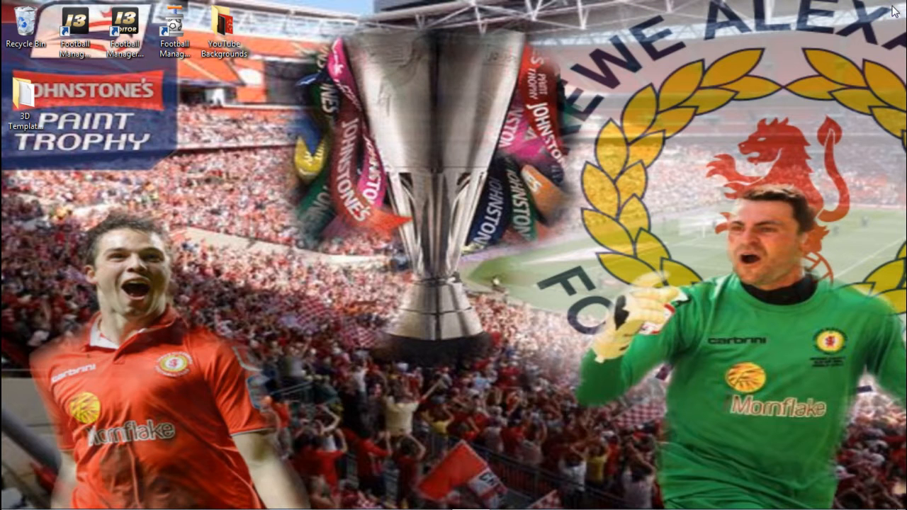
mouse_move(199, 508)
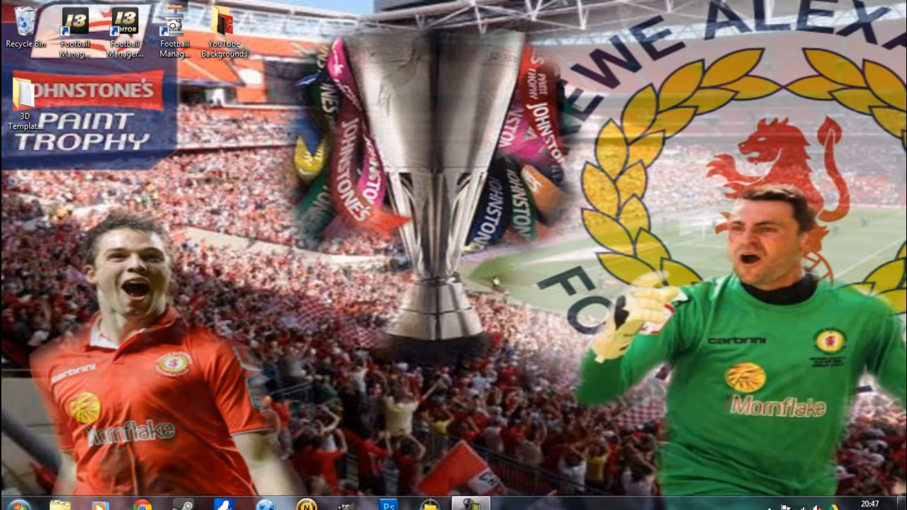
left_click(65, 501)
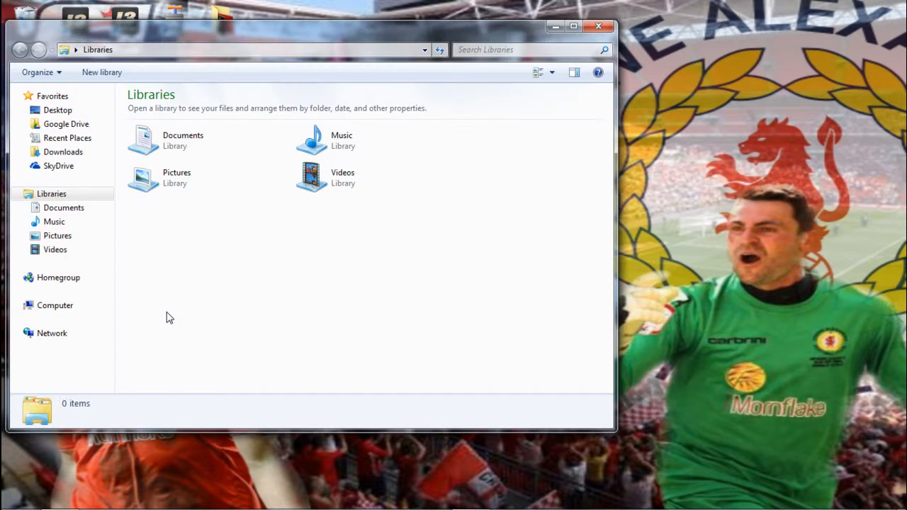
double_click(193, 137)
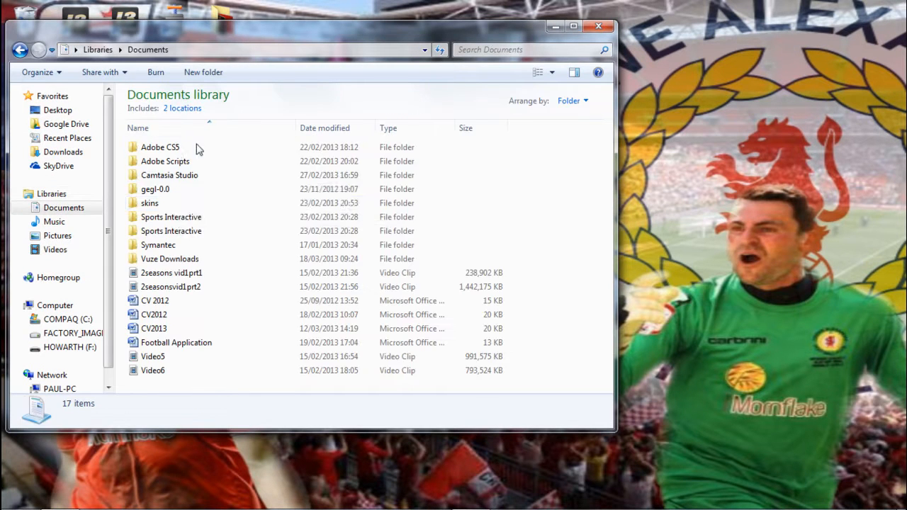
left_click(172, 221)
double_click(172, 222)
double_click(188, 162)
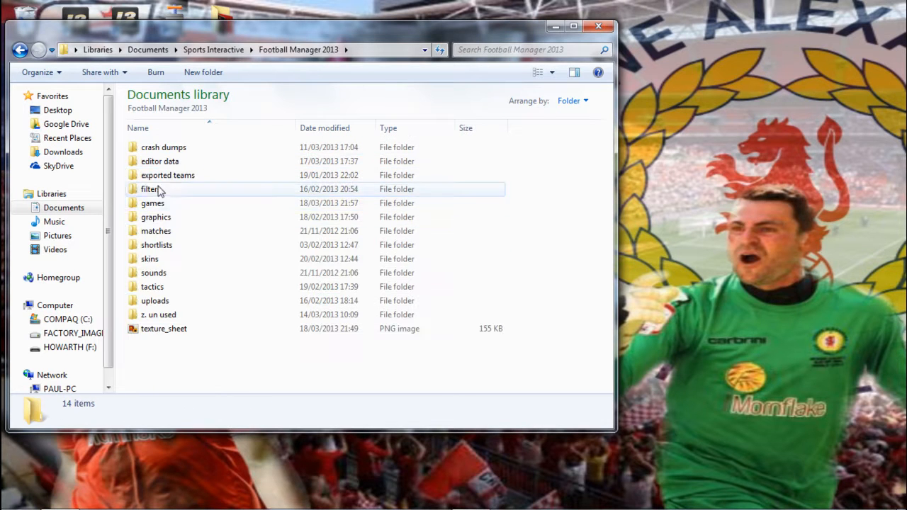
double_click(167, 221)
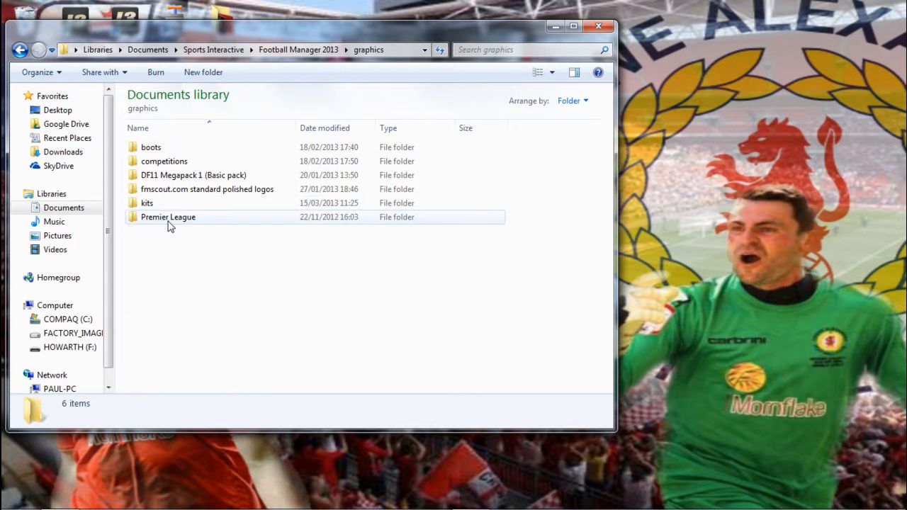
double_click(164, 206)
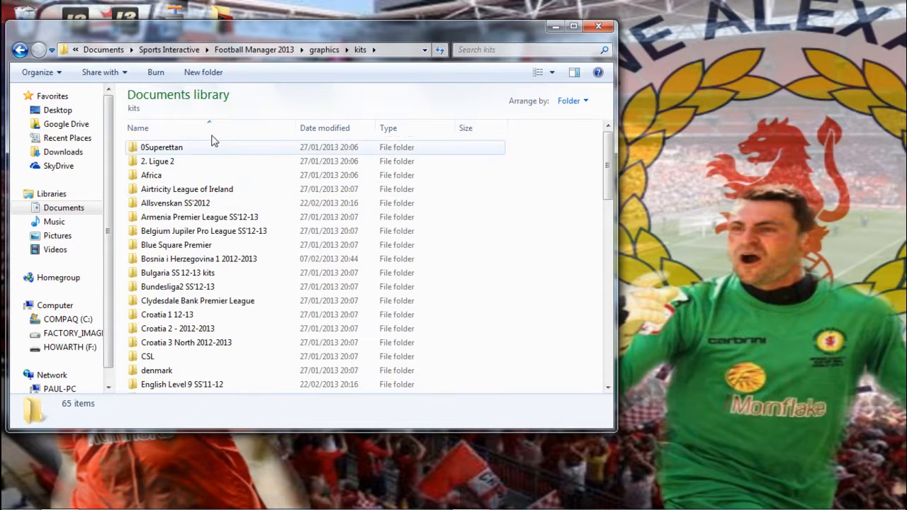
Open the "9. Midland Football Alliance SS'11-12" folder inside "English Level 9 SS'11-12".
scroll(283, 177, "down", 2)
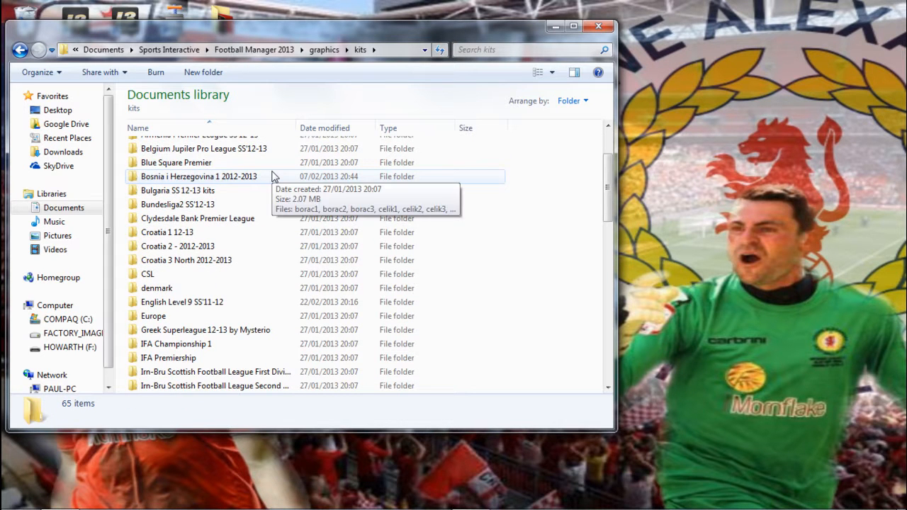
scroll(273, 176, "down", 1)
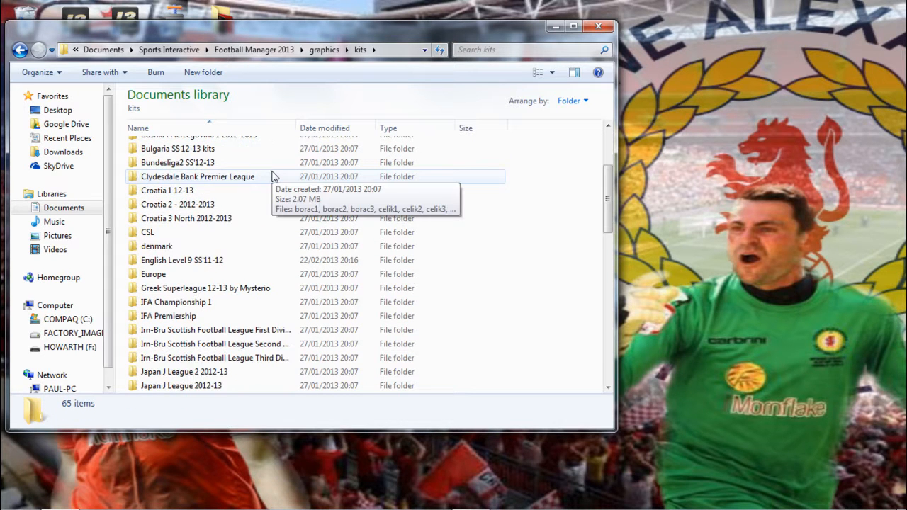
double_click(221, 261)
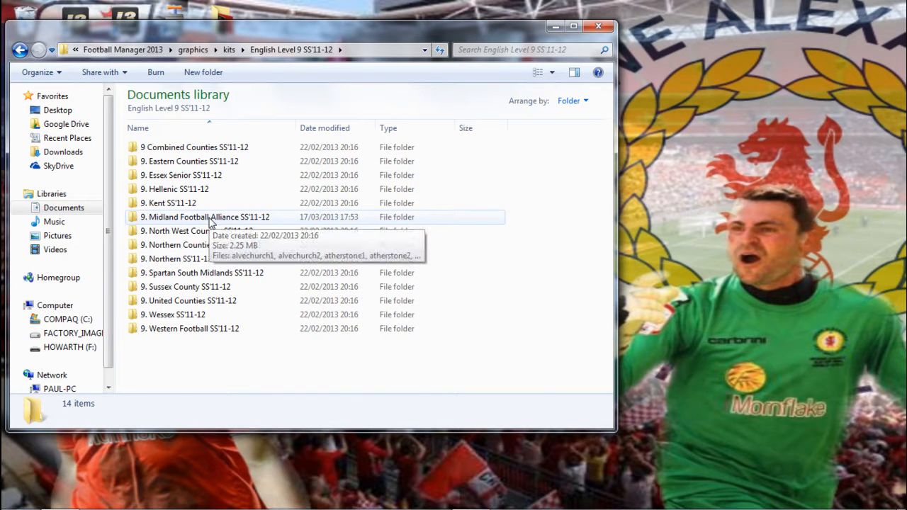
double_click(210, 218)
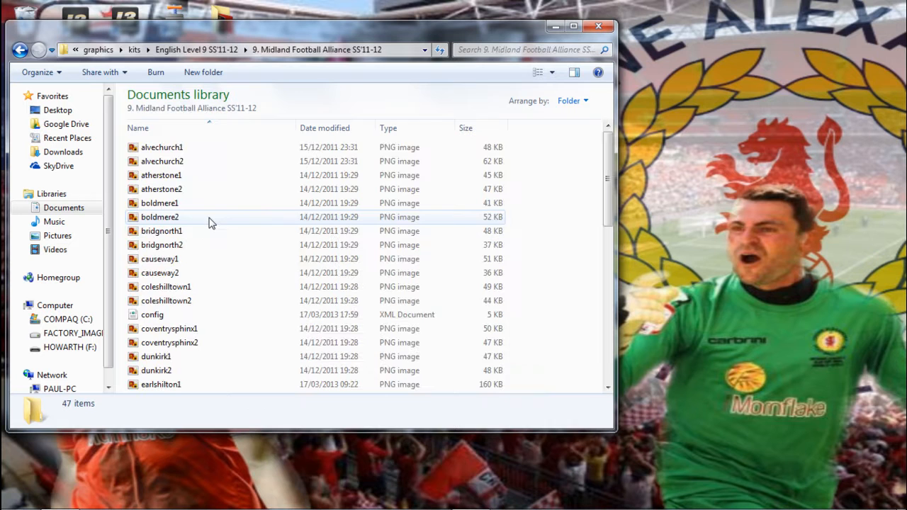
Look through the kit image previews in the Midland Football Alliance folder, from alvechurch1 to loughborough1.
left_click(161, 147)
left_click(167, 162)
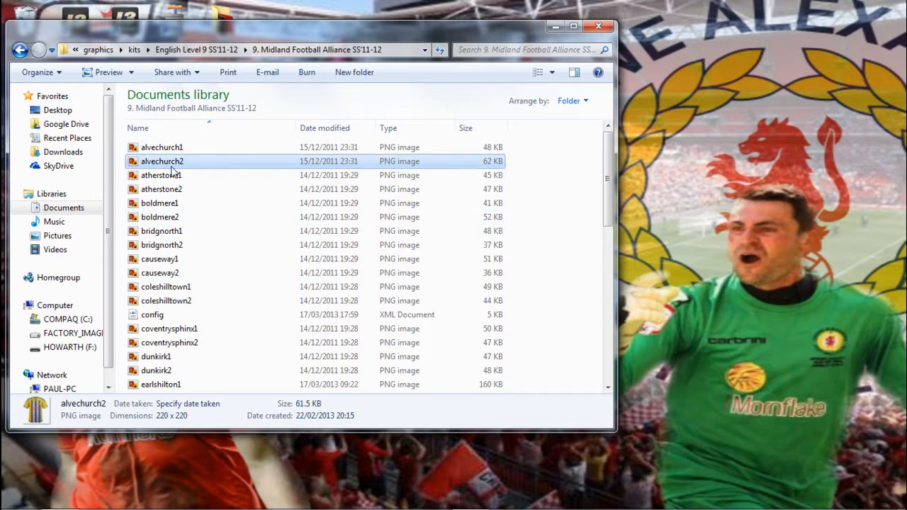
left_click(174, 176)
left_click(178, 189)
left_click(181, 203)
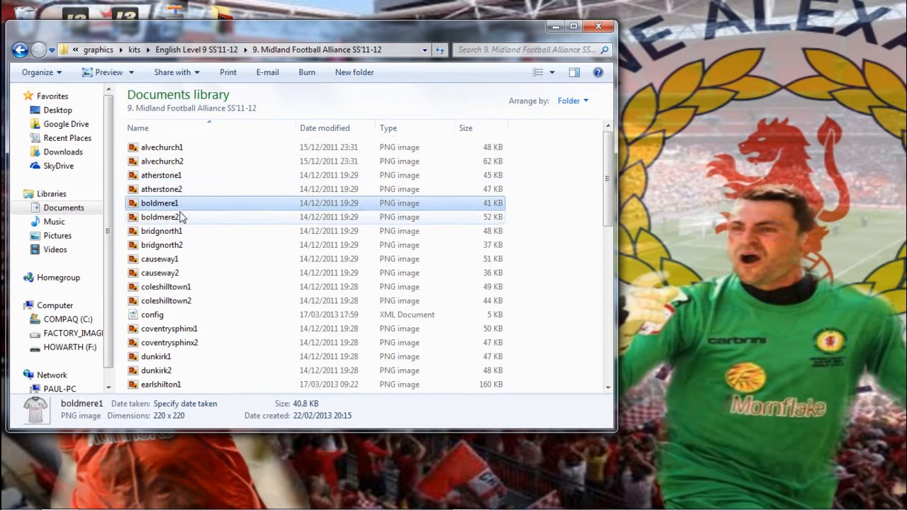
left_click(181, 217)
left_click(183, 231)
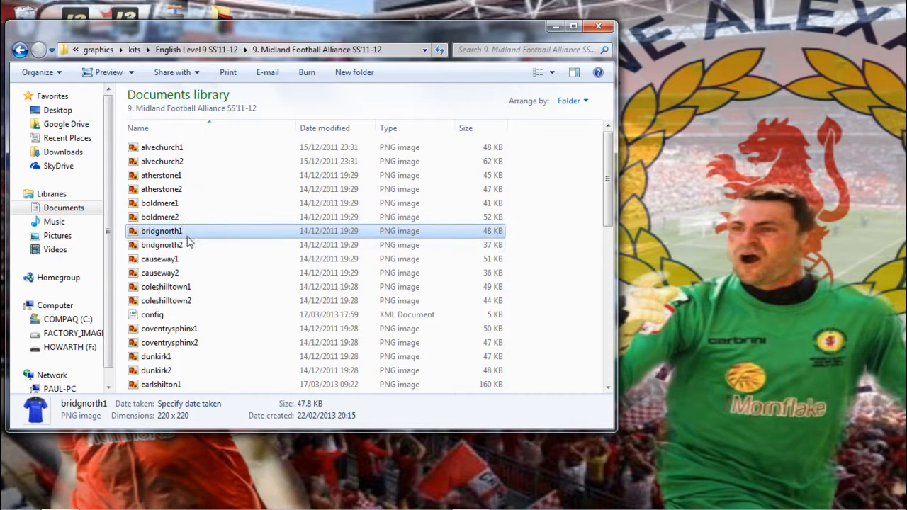
left_click(182, 244)
left_click(182, 259)
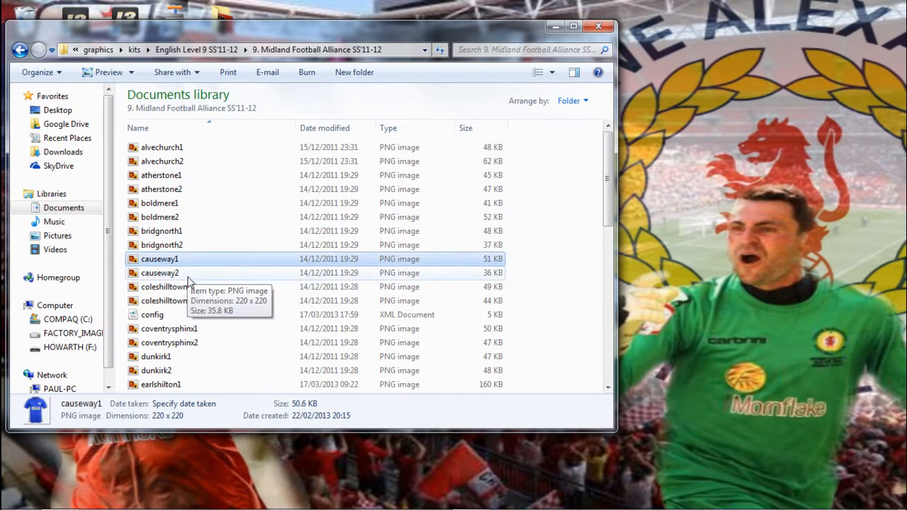
left_click(181, 273)
left_click(177, 329)
left_click(177, 343)
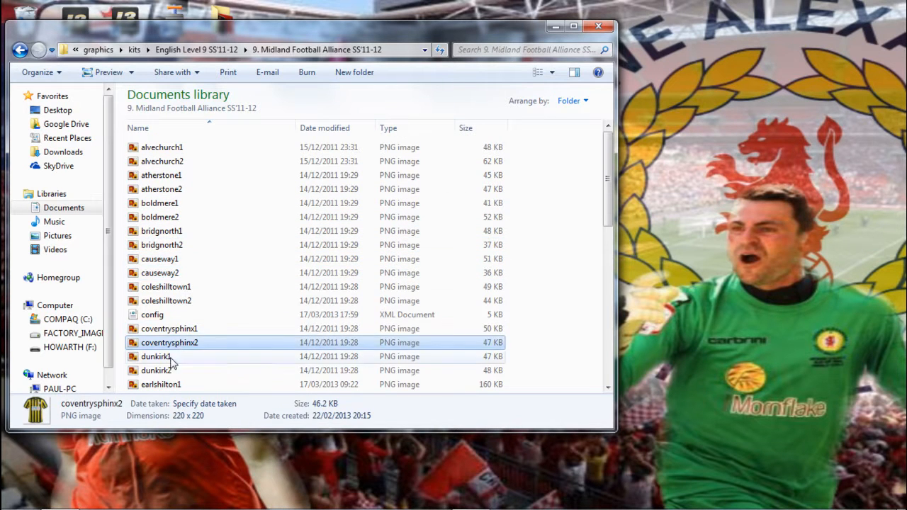
left_click(178, 357)
left_click(184, 370)
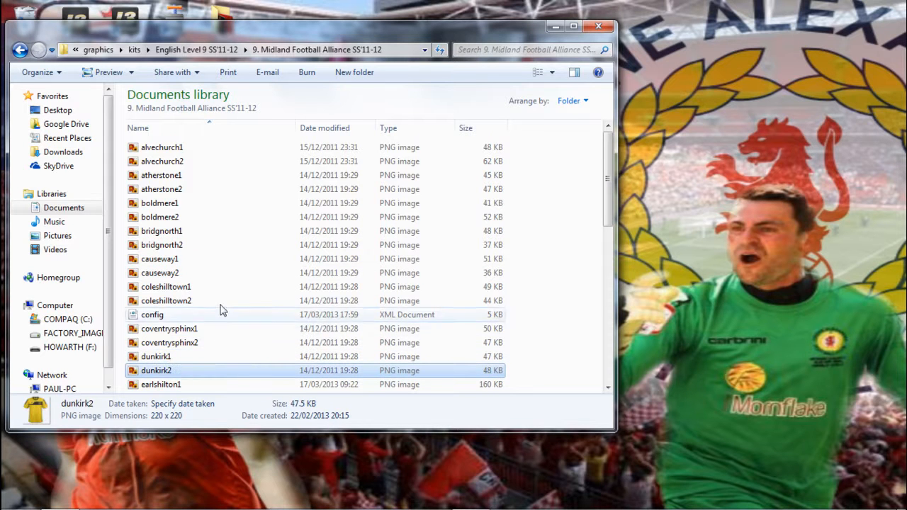
scroll(217, 293, "down", 5)
left_click(181, 288)
left_click(177, 275)
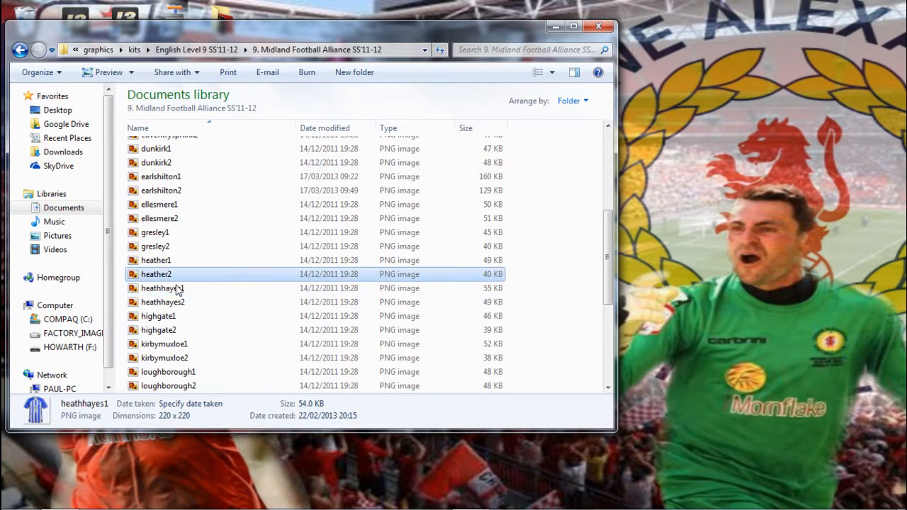
left_click(177, 344)
left_click(174, 372)
scroll(217, 270, "up", 5)
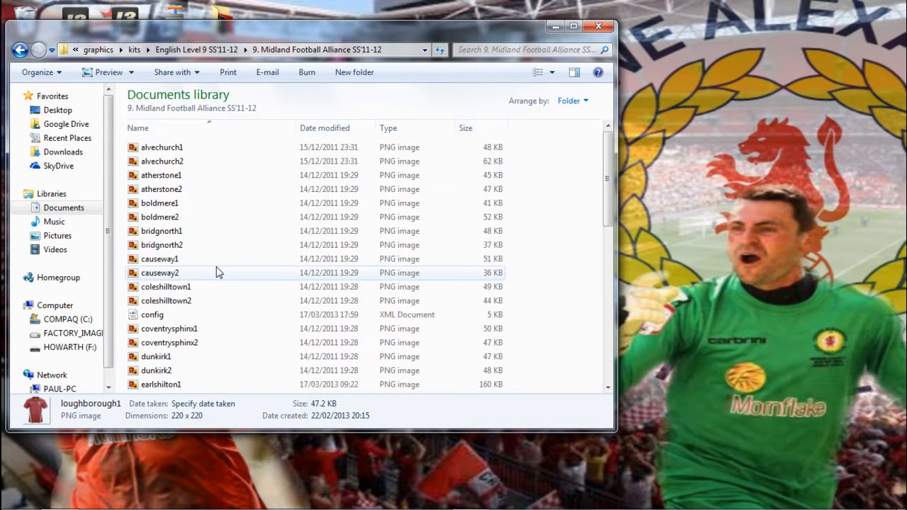
Open the kit folder's config file in Notepad and go to the earlshilton entries at the end of the list.
left_click(174, 316)
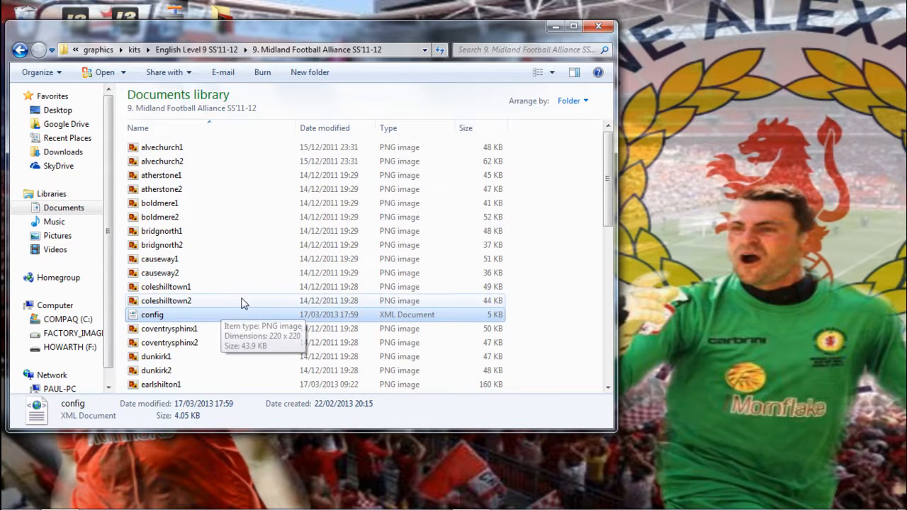
double_click(177, 317)
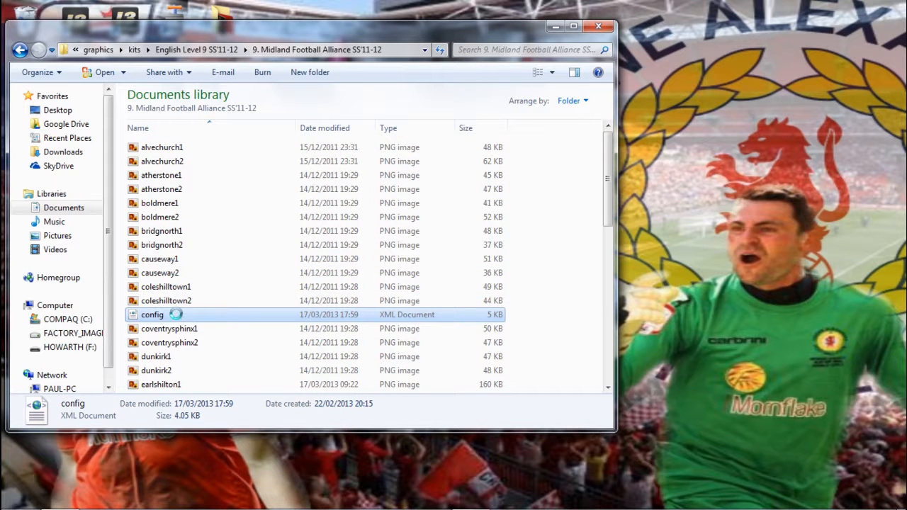
right_click(176, 315)
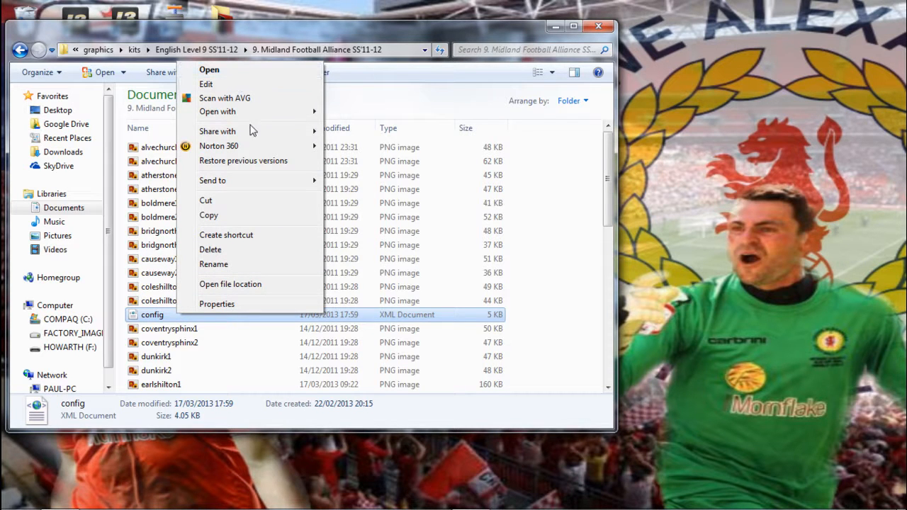
mouse_move(251, 114)
left_click(393, 145)
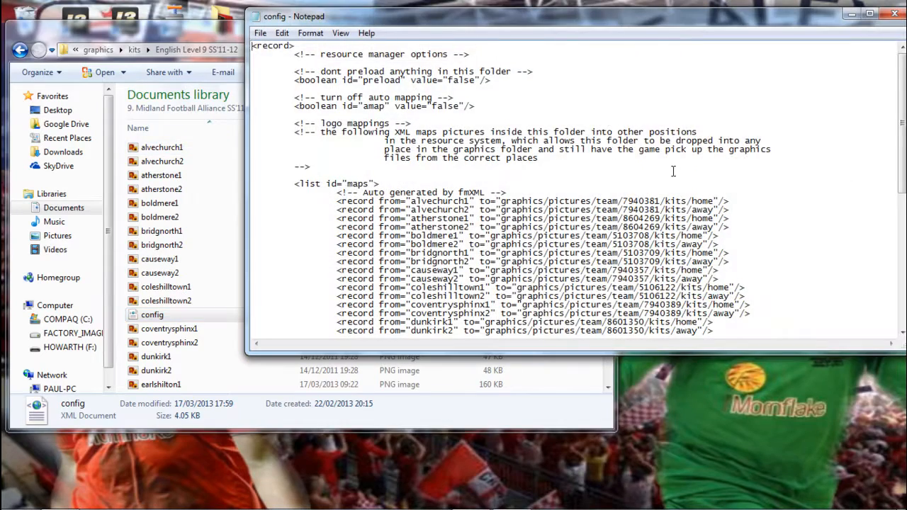
scroll(695, 177, "down", 2)
scroll(666, 177, "down", 10)
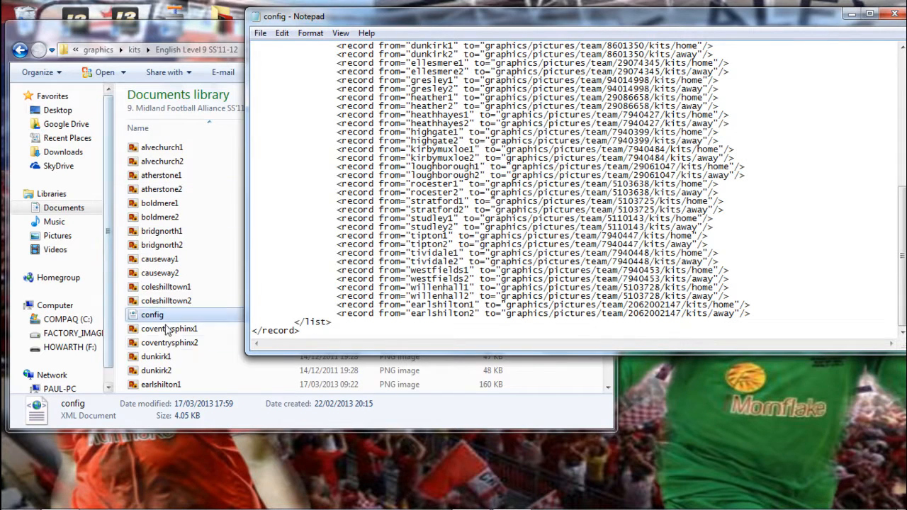
Preview the earlshilton1 and earlshilton2 kit images in the Midland Football Alliance folder.
left_click(386, 384)
left_click_drag(606, 221, 609, 264)
left_click(199, 281)
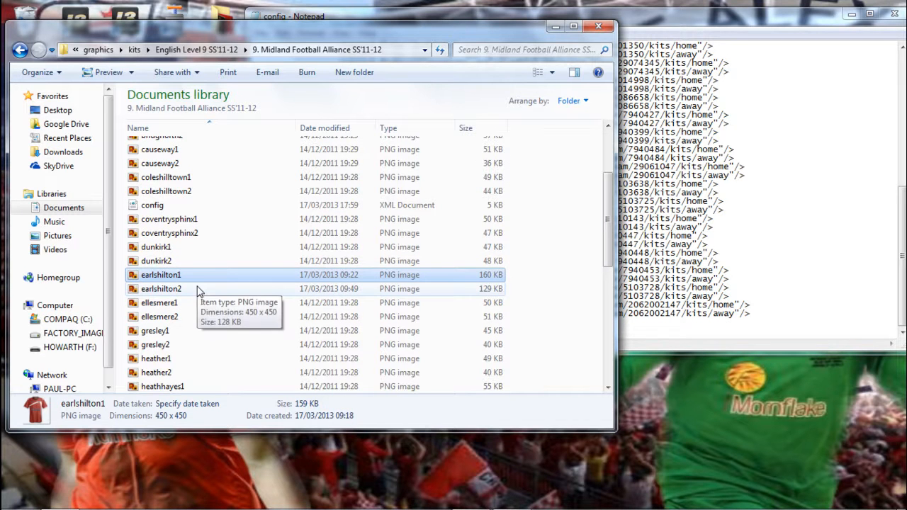
left_click(199, 290)
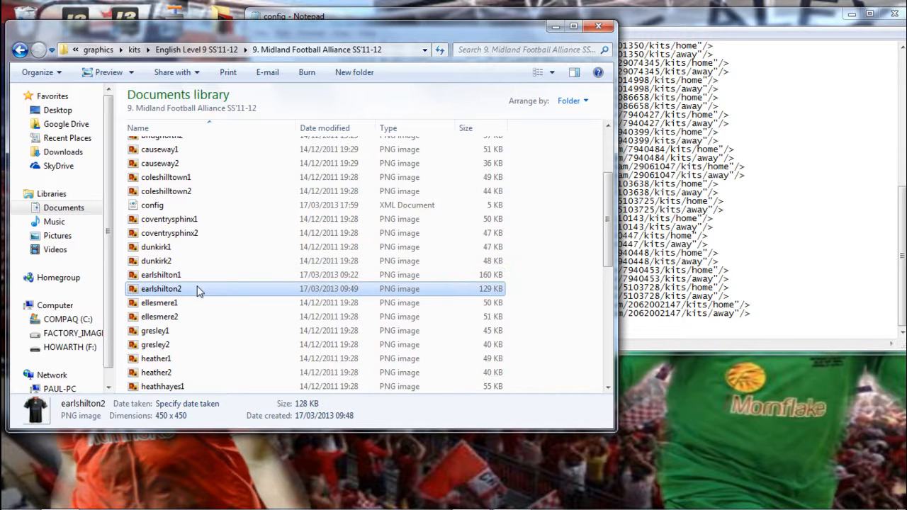
Examine the willenhall and earlshilton lines in the kit config, highlighting the team ID in the earlshilton1 line, and close the file.
left_click(801, 156)
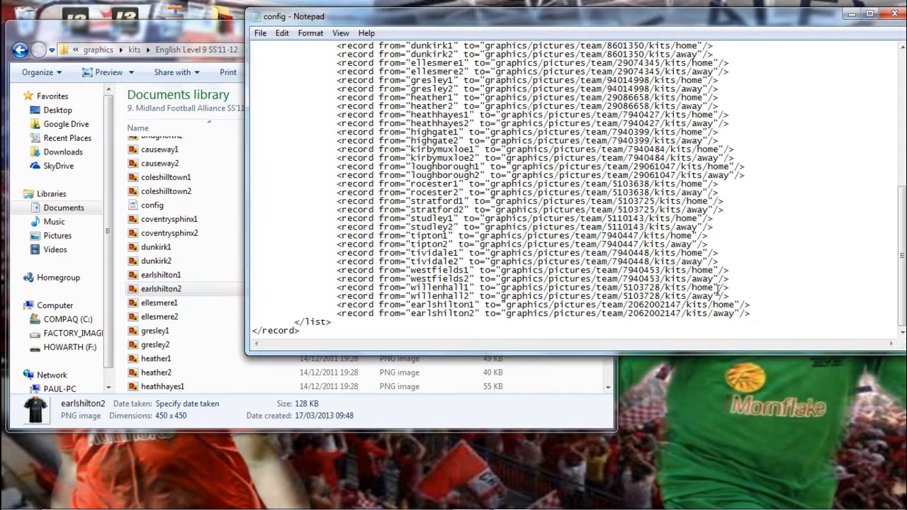
mouse_move(730, 285)
left_mouse_down()
mouse_move(431, 278)
mouse_move(337, 297)
mouse_move(337, 287)
mouse_move(336, 297)
mouse_move(343, 288)
mouse_move(337, 296)
mouse_move(426, 288)
mouse_move(732, 297)
left_mouse_up()
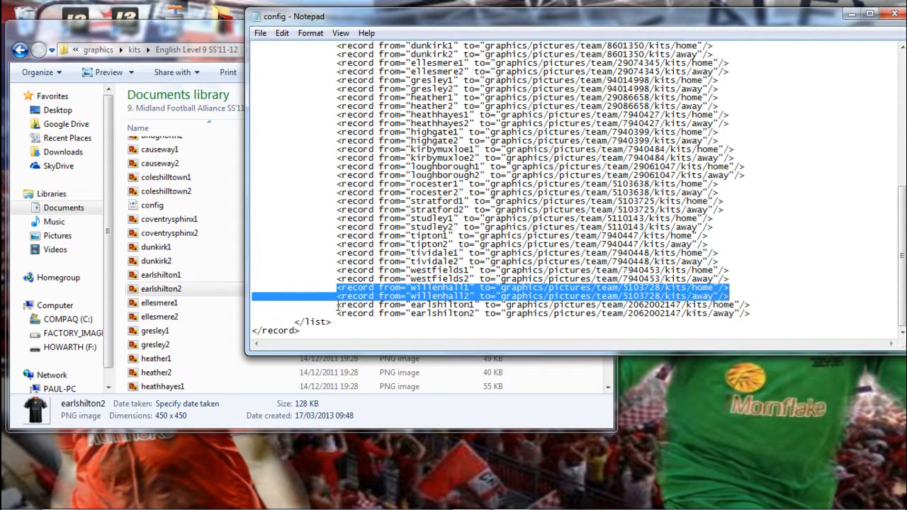
left_click(444, 306)
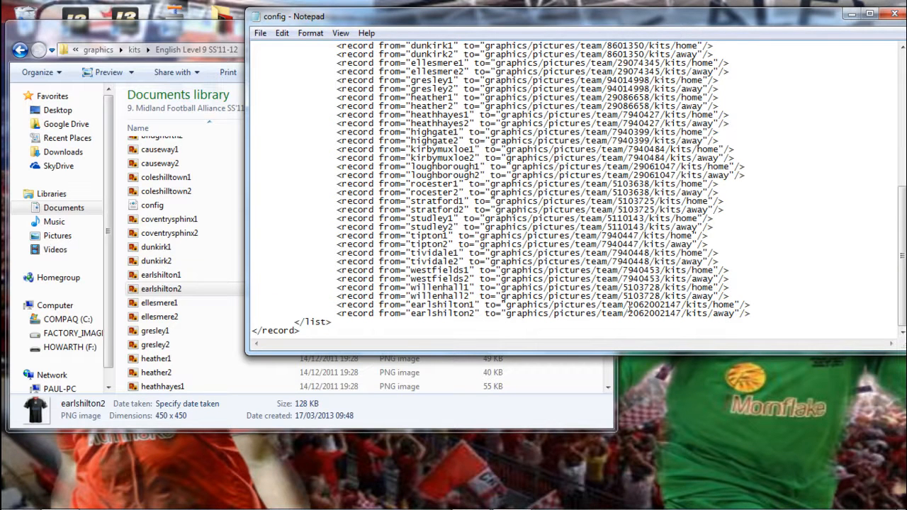
left_click_drag(627, 305, 693, 305)
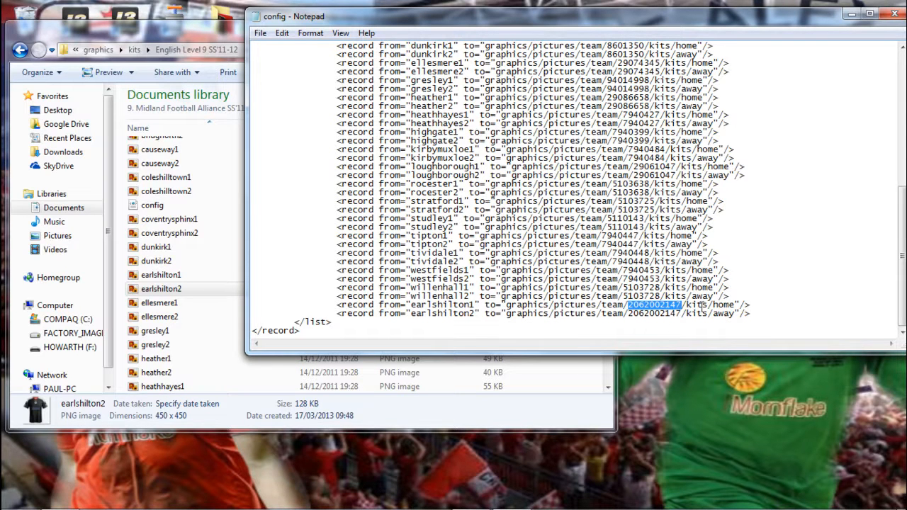
left_click(170, 278)
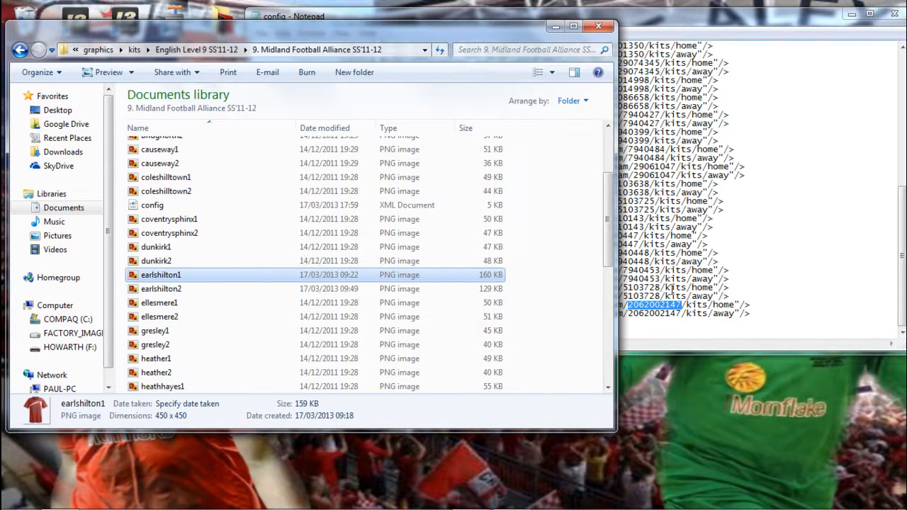
left_click(673, 305)
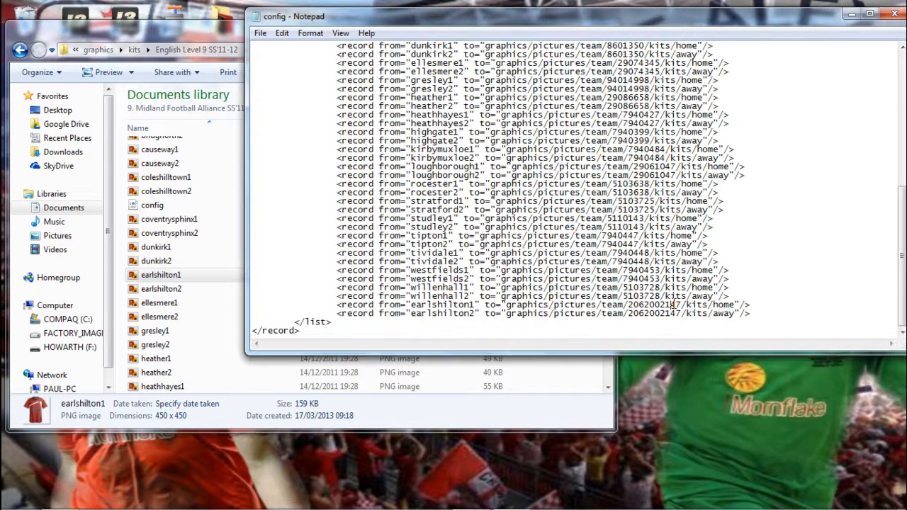
left_click(261, 33)
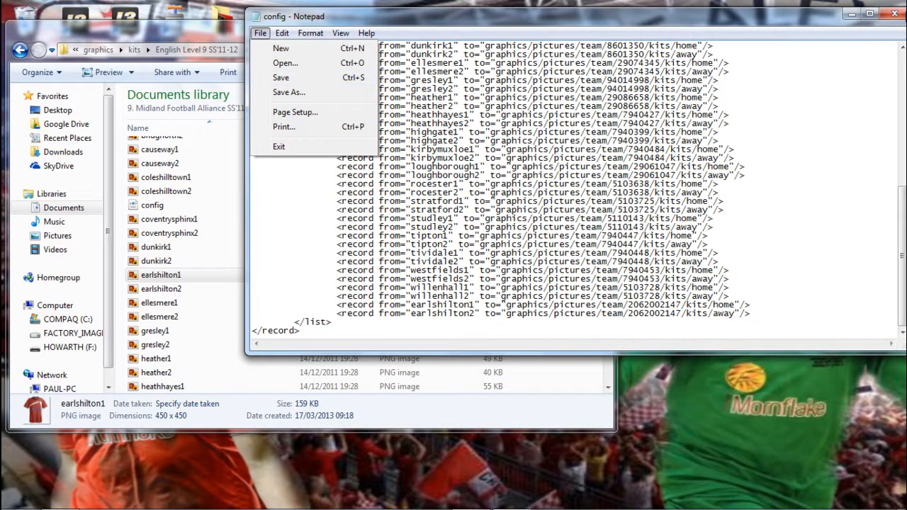
left_click(902, 15)
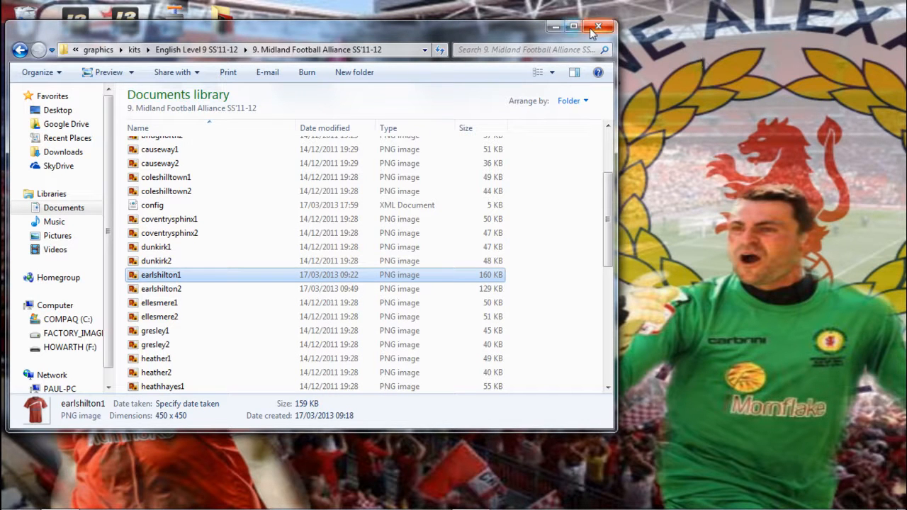
Return to the graphics folder and open fmscout.com standard polished logos > Clubs > England.
left_click(20, 50)
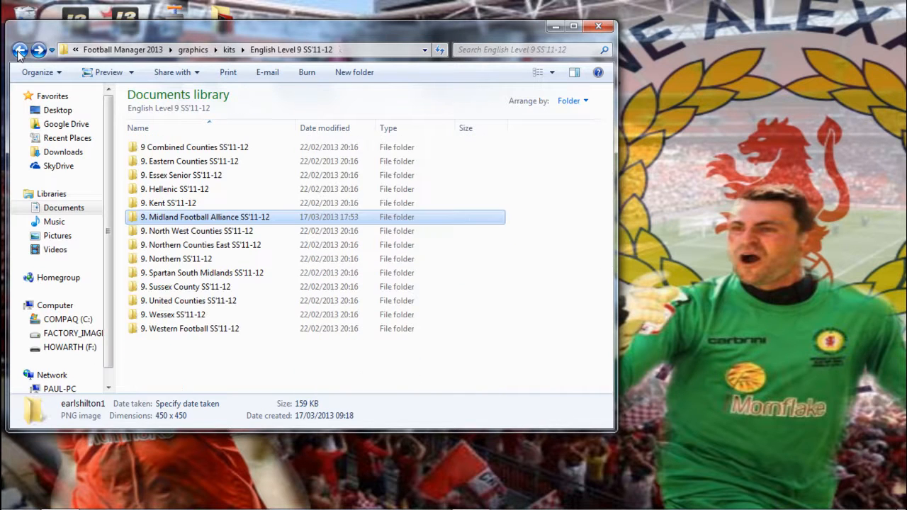
left_click(20, 50)
left_click(20, 51)
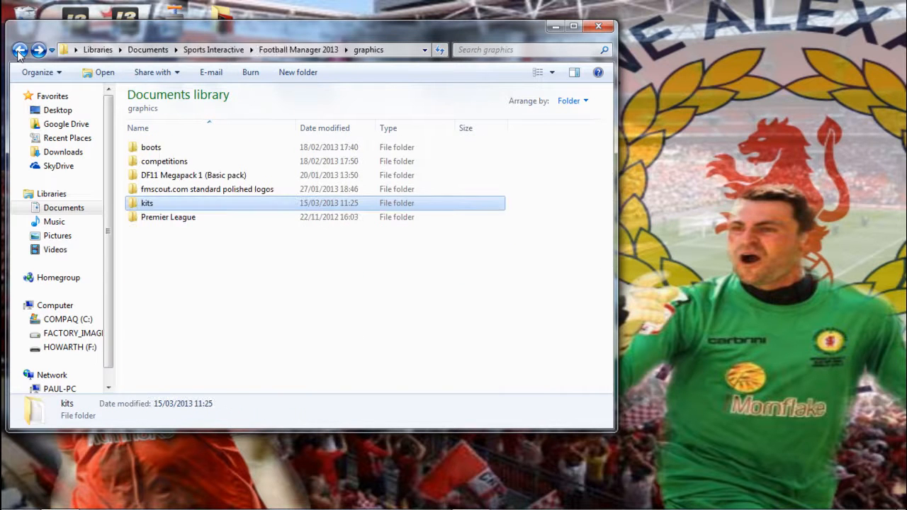
double_click(260, 191)
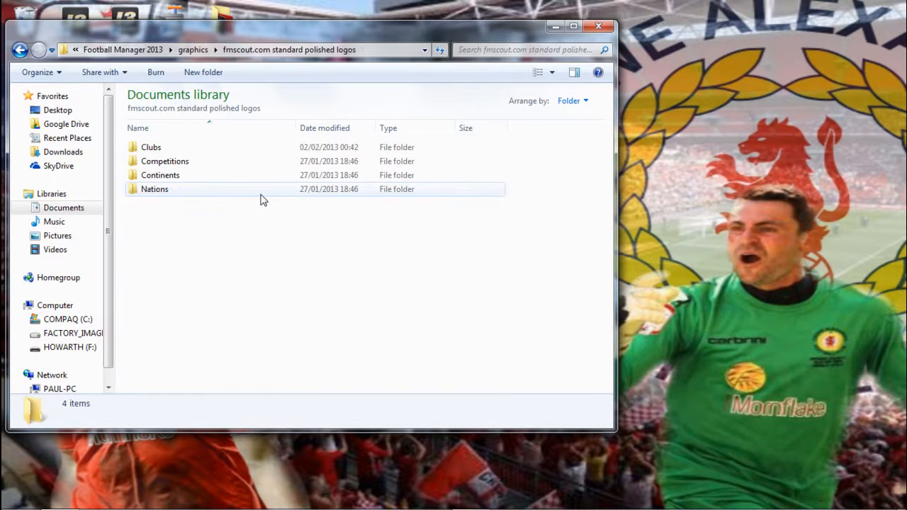
double_click(188, 149)
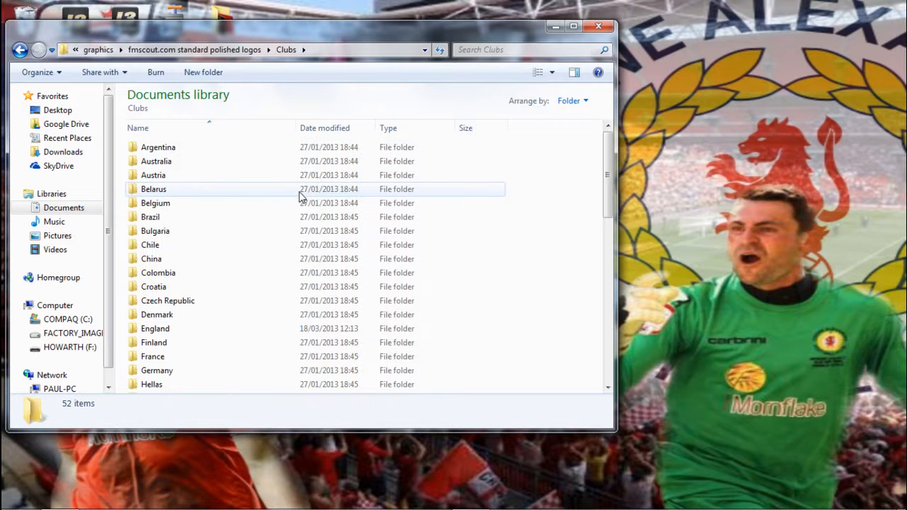
double_click(162, 331)
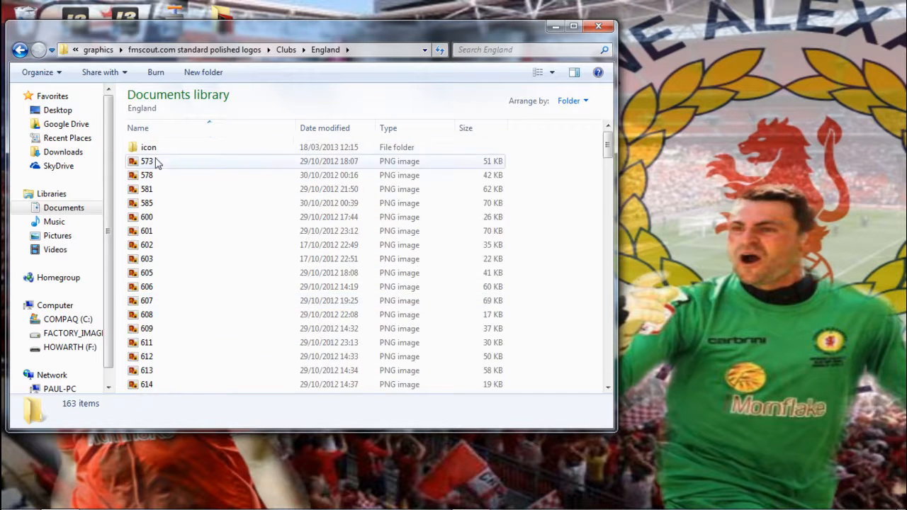
left_click(178, 162)
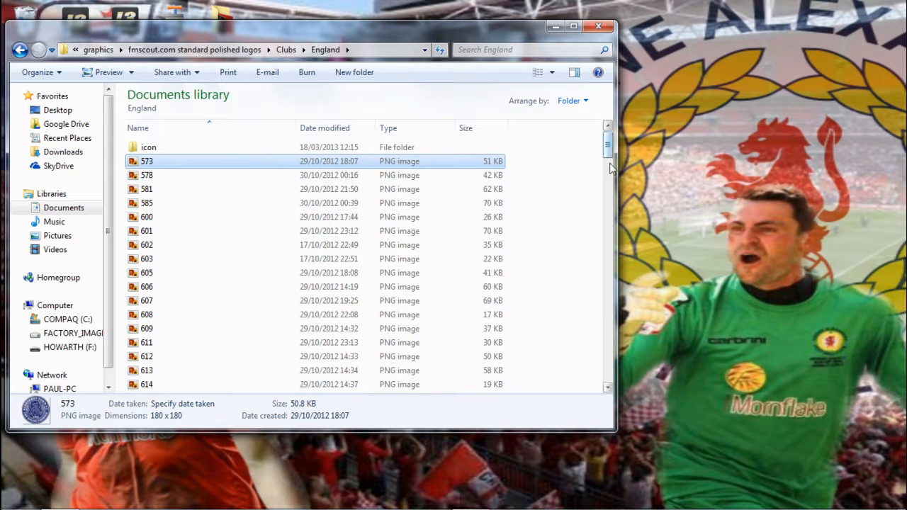
left_click_drag(606, 157, 607, 365)
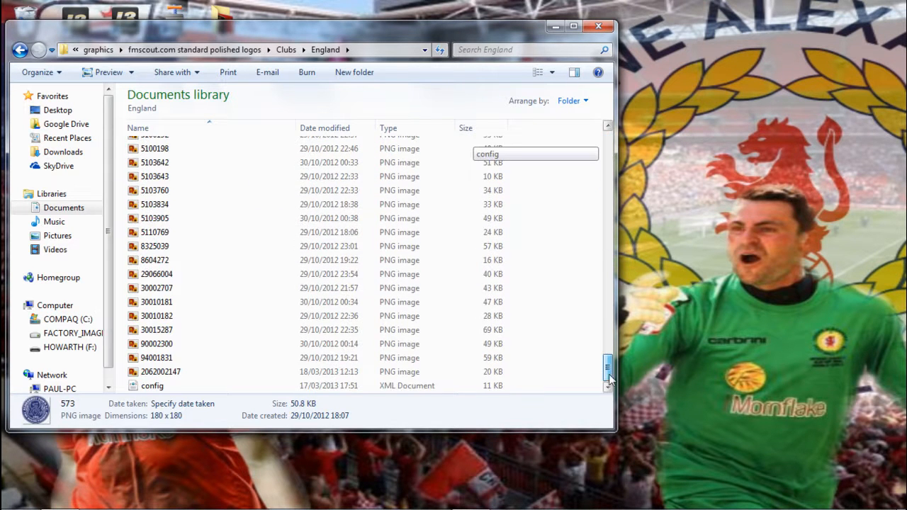
left_click(193, 375)
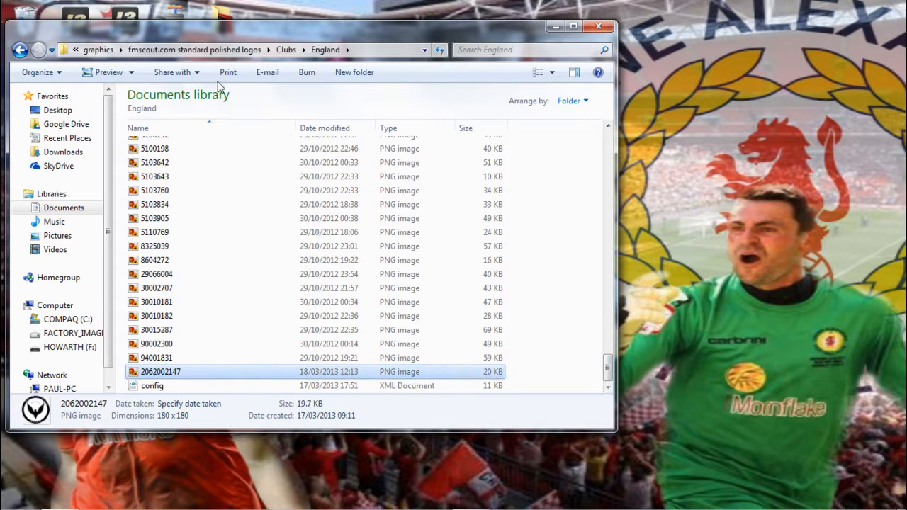
left_click(158, 387)
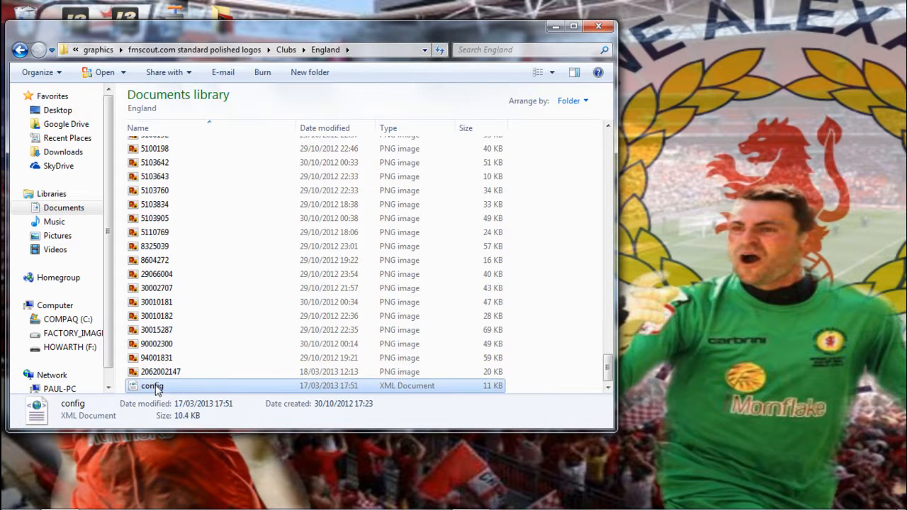
right_click(158, 387)
mouse_move(248, 191)
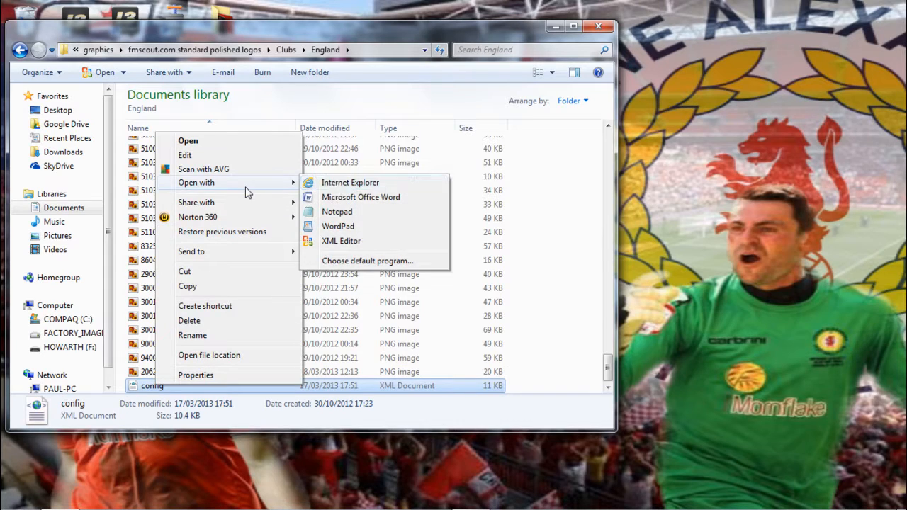
left_click(348, 210)
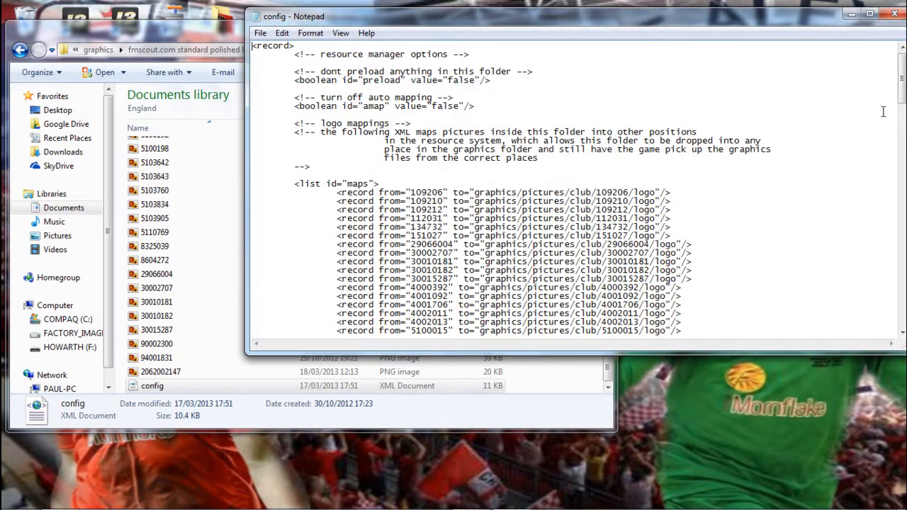
scroll(525, 255, "down", 20)
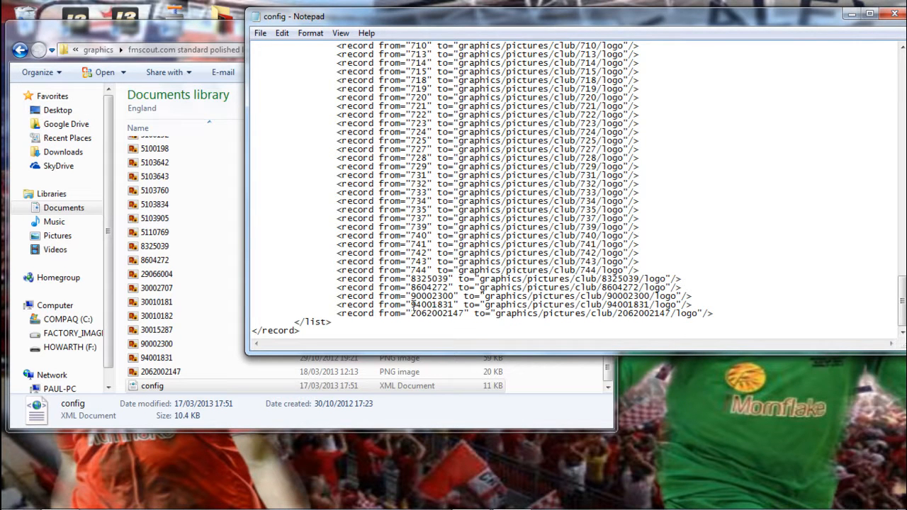
left_click_drag(411, 314, 455, 317)
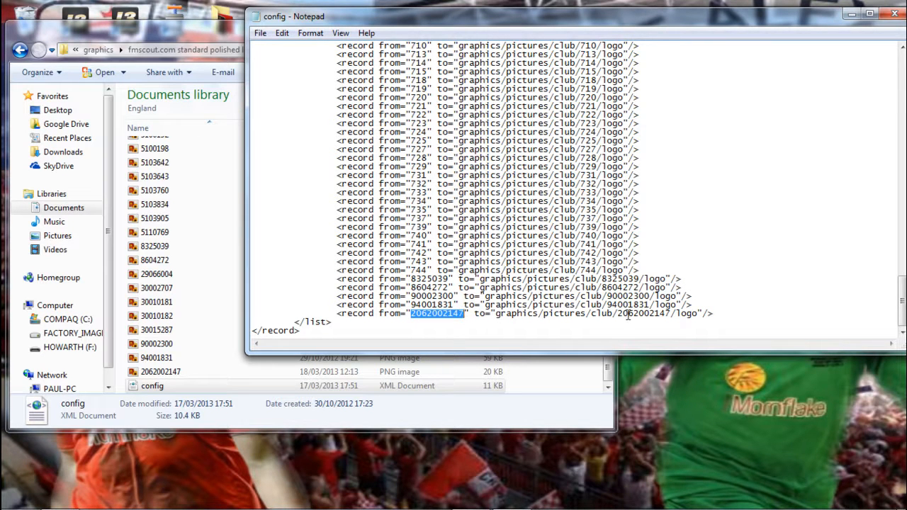
left_click_drag(617, 314, 674, 316)
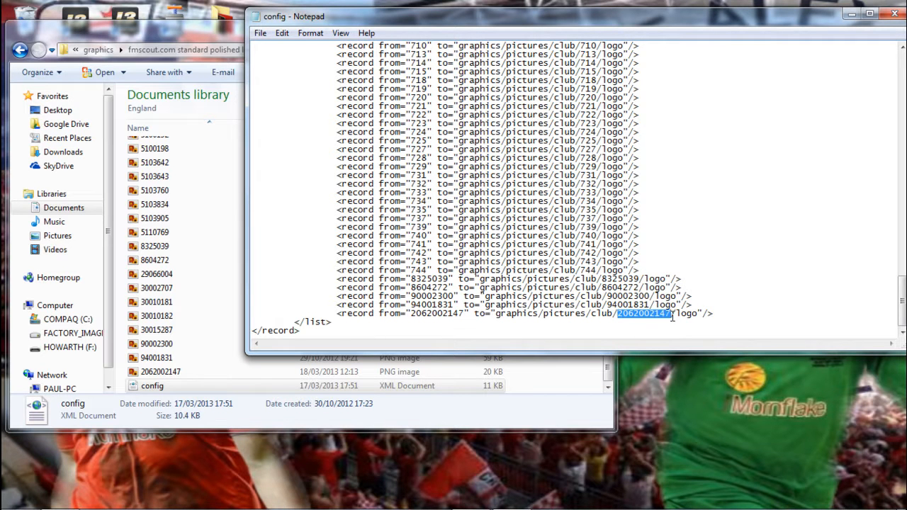
left_click(428, 305)
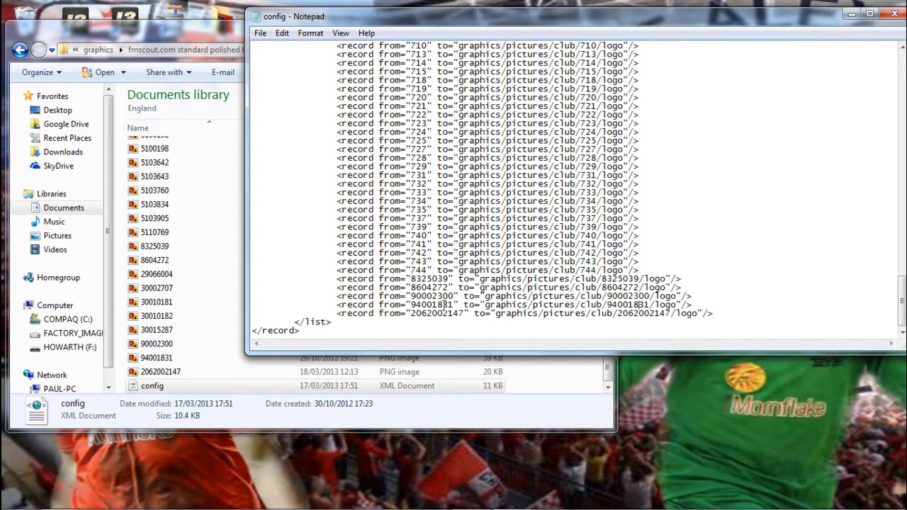
left_click_drag(412, 305, 454, 305)
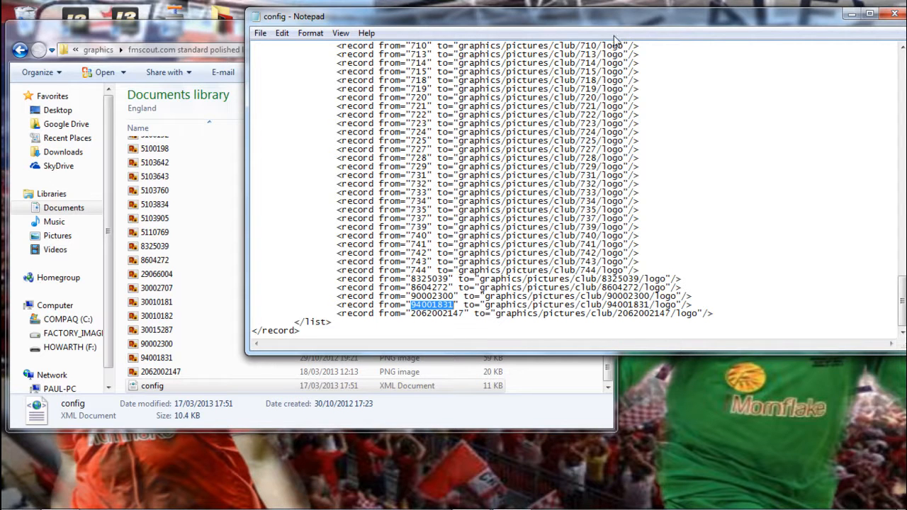
left_click(888, 13)
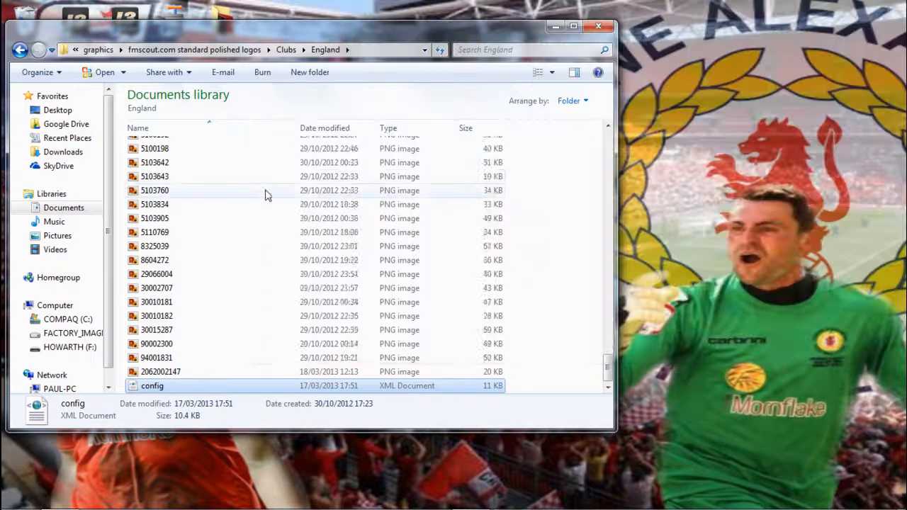
Open the icon subfolder of the England logo folder and open its config file in Notepad.
scroll(261, 193, "up", 7)
scroll(255, 186, "up", 10)
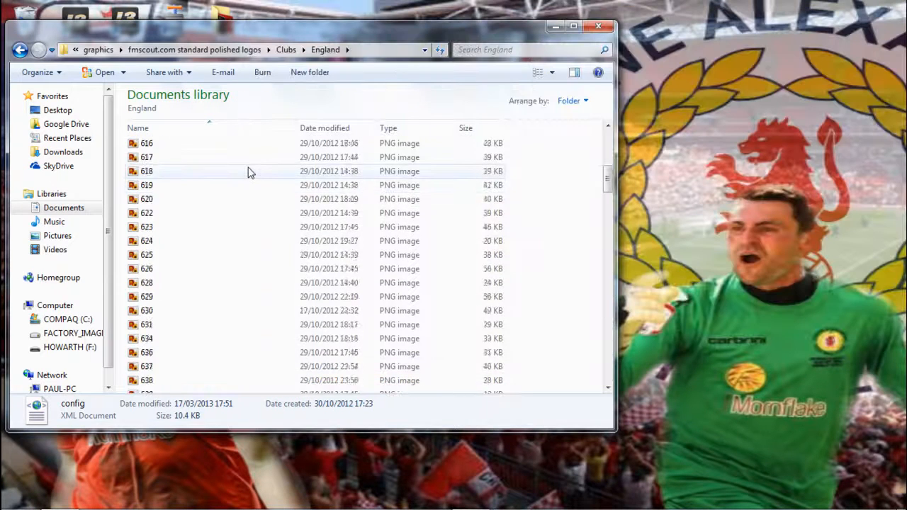
double_click(174, 148)
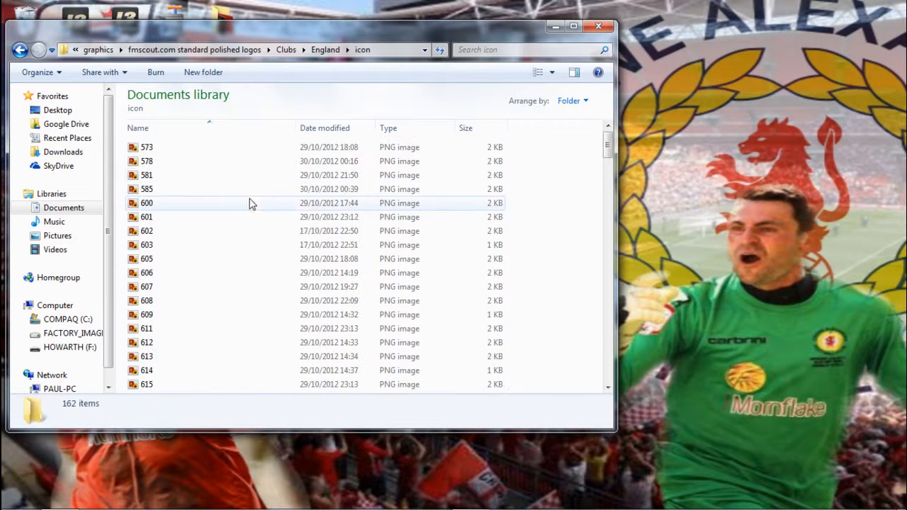
left_click_drag(607, 146, 611, 375)
left_click(182, 389)
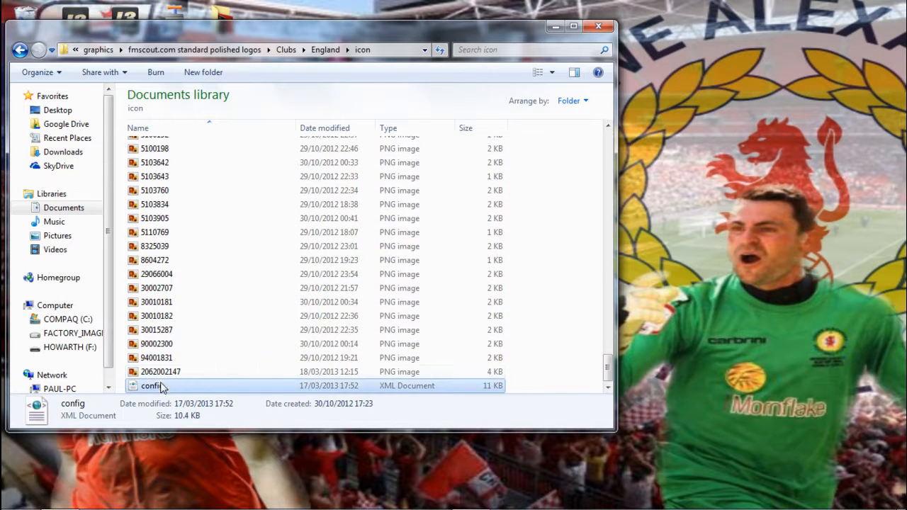
right_click(197, 383)
mouse_move(293, 188)
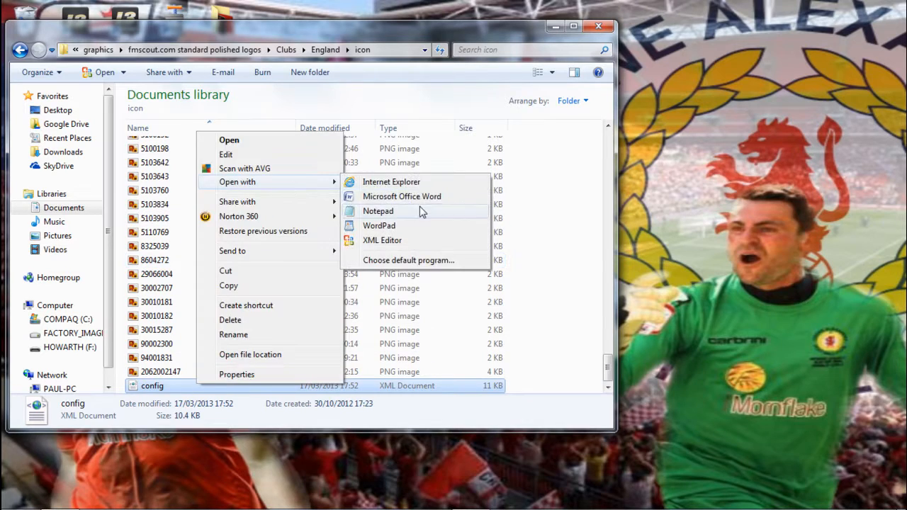
left_click(419, 206)
scroll(610, 213, "down", 20)
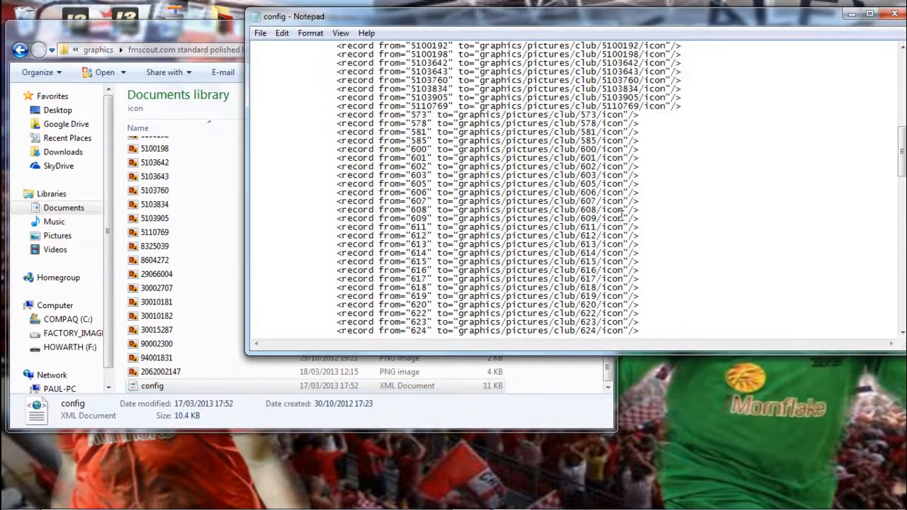
scroll(614, 226, "down", 15)
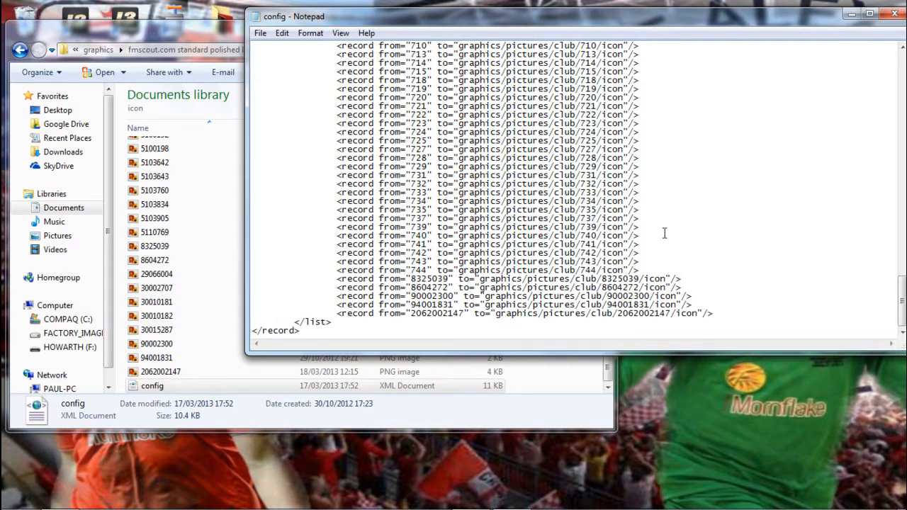
left_click(889, 13)
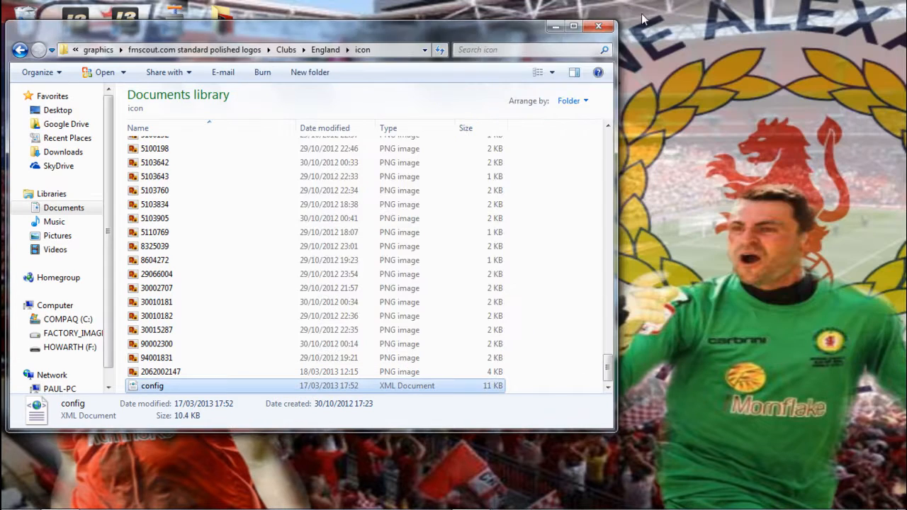
left_click(599, 26)
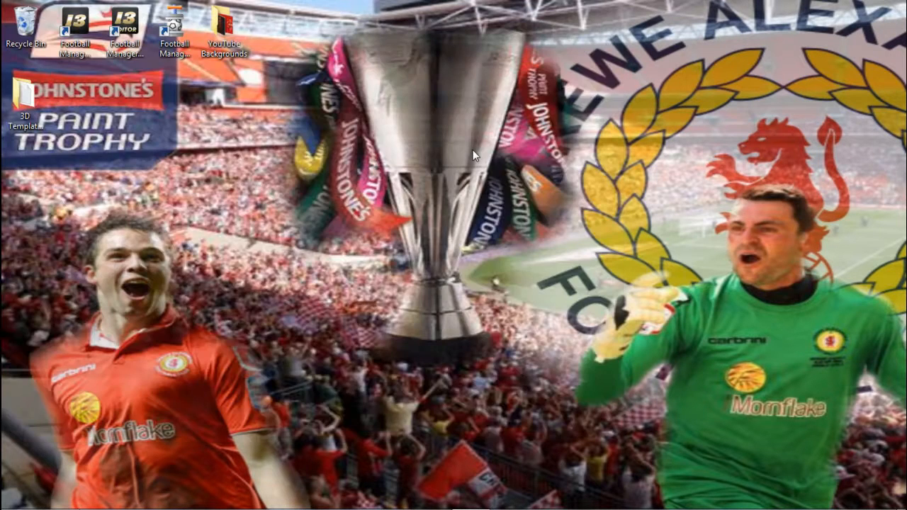